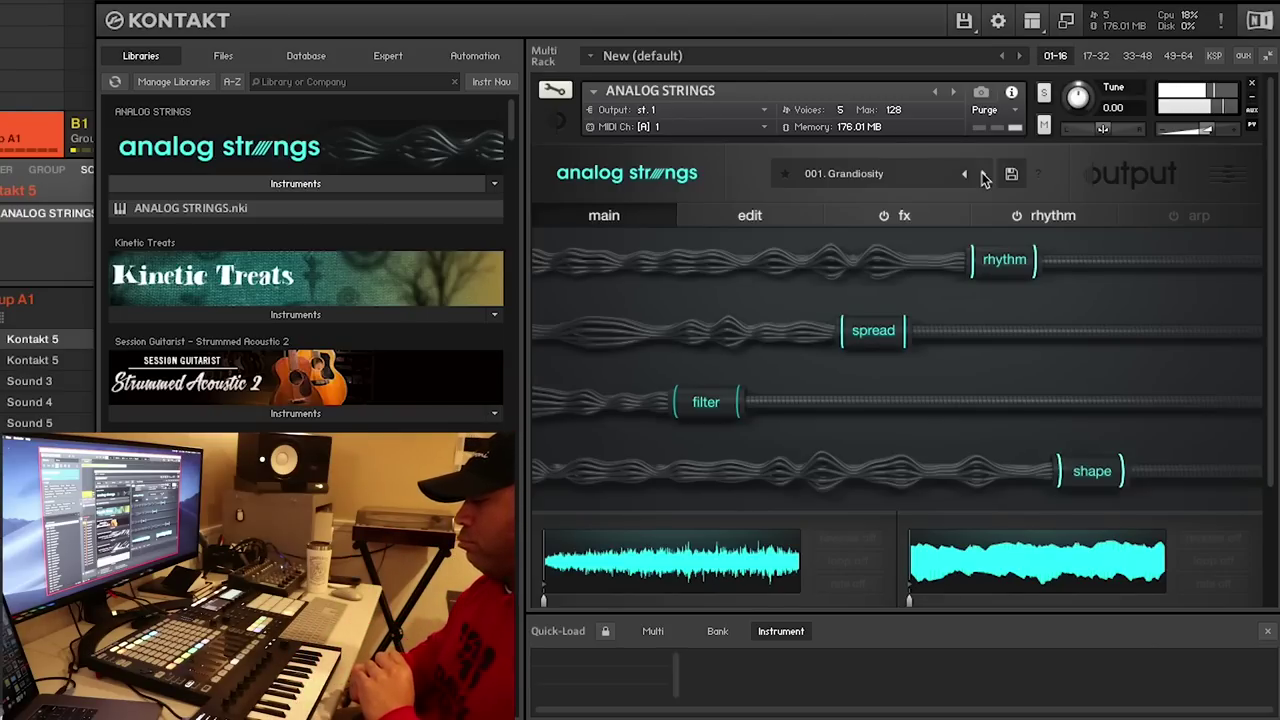
- Advance Analog Strings to preset 003. Ambivalence and switch to the second Kontakt 5 sound in Group A1
double_click(983, 174)
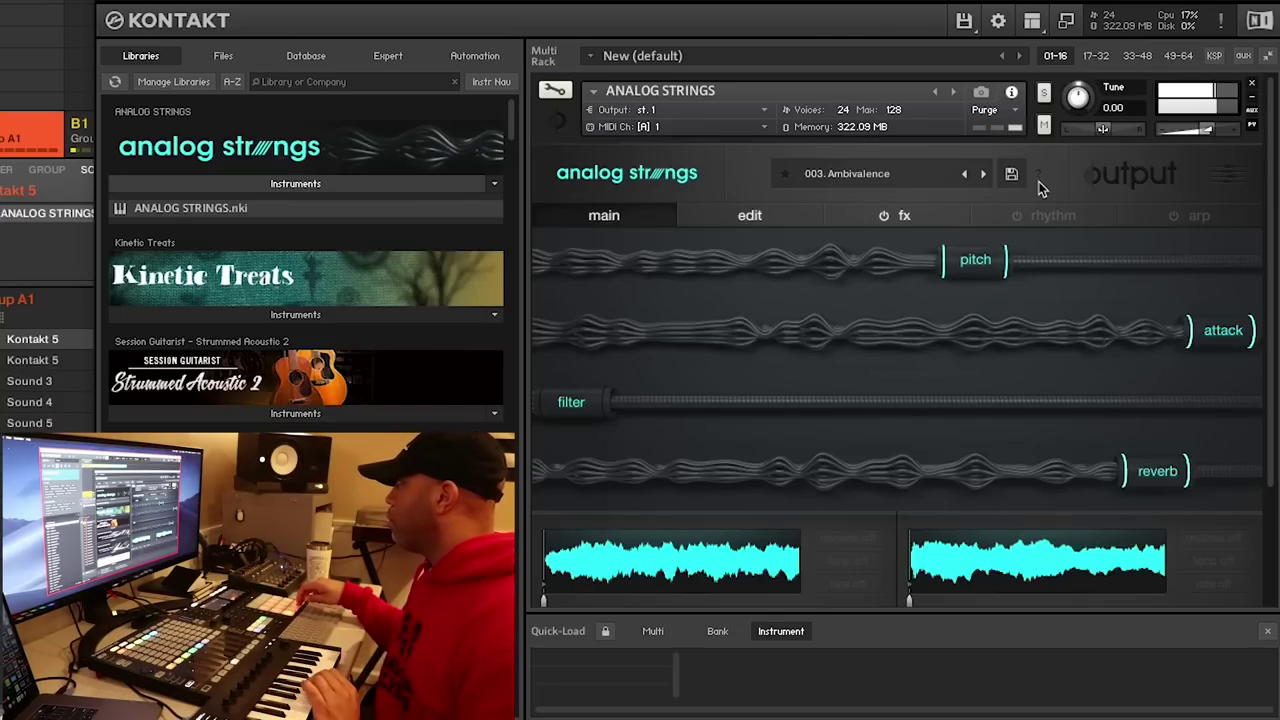
click(32, 360)
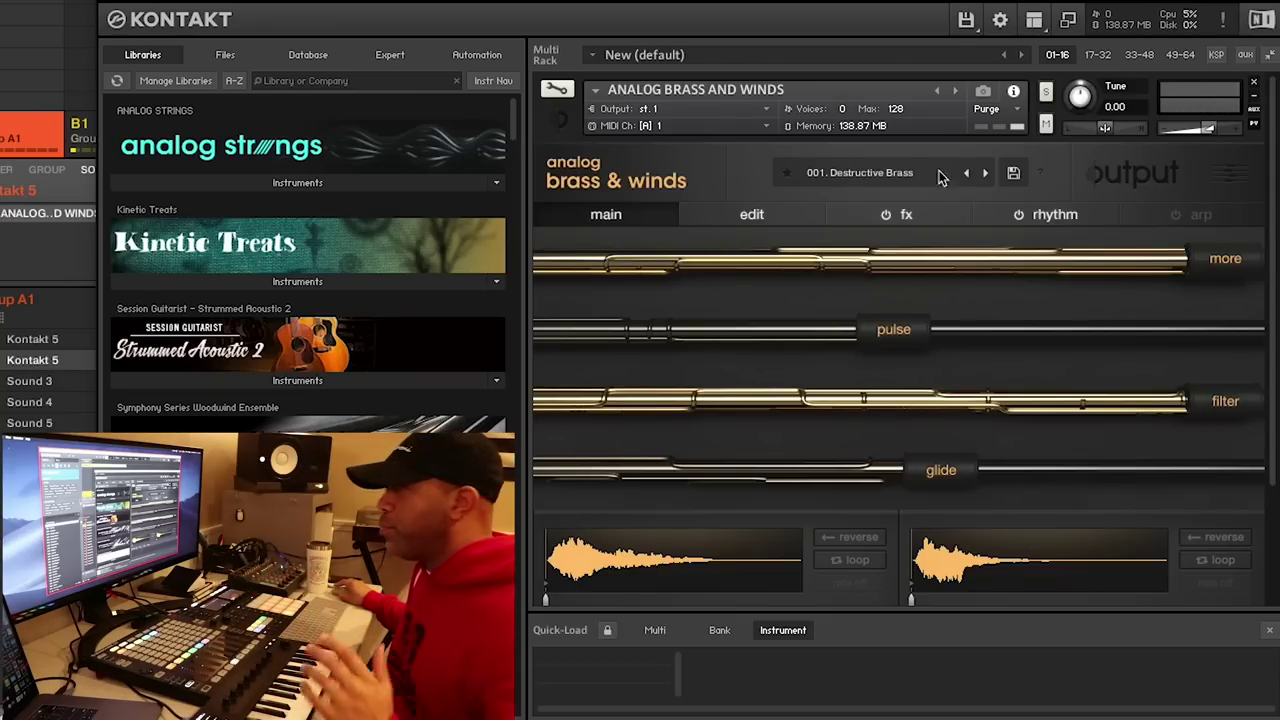
- Switch to another group and show the Layer 1 settings of the REV 12 Str Chord Pad TI instrument
click(78, 28)
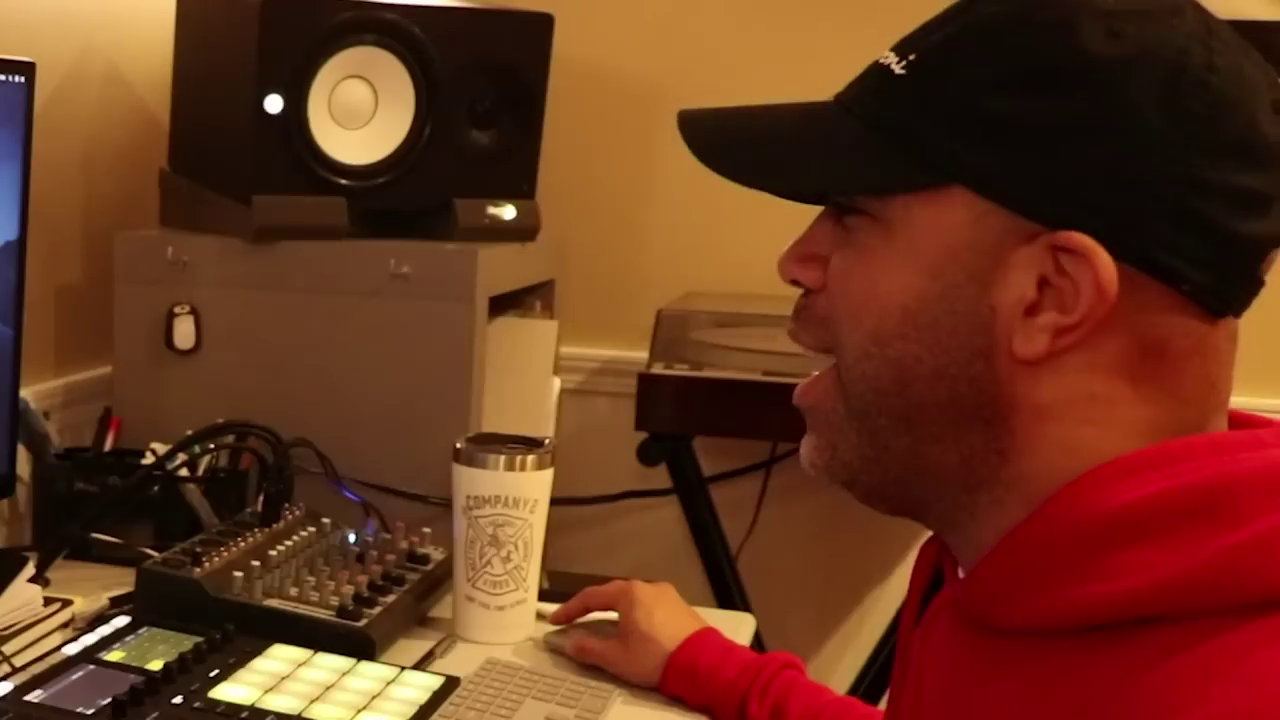
scroll(900, 400, down, 1)
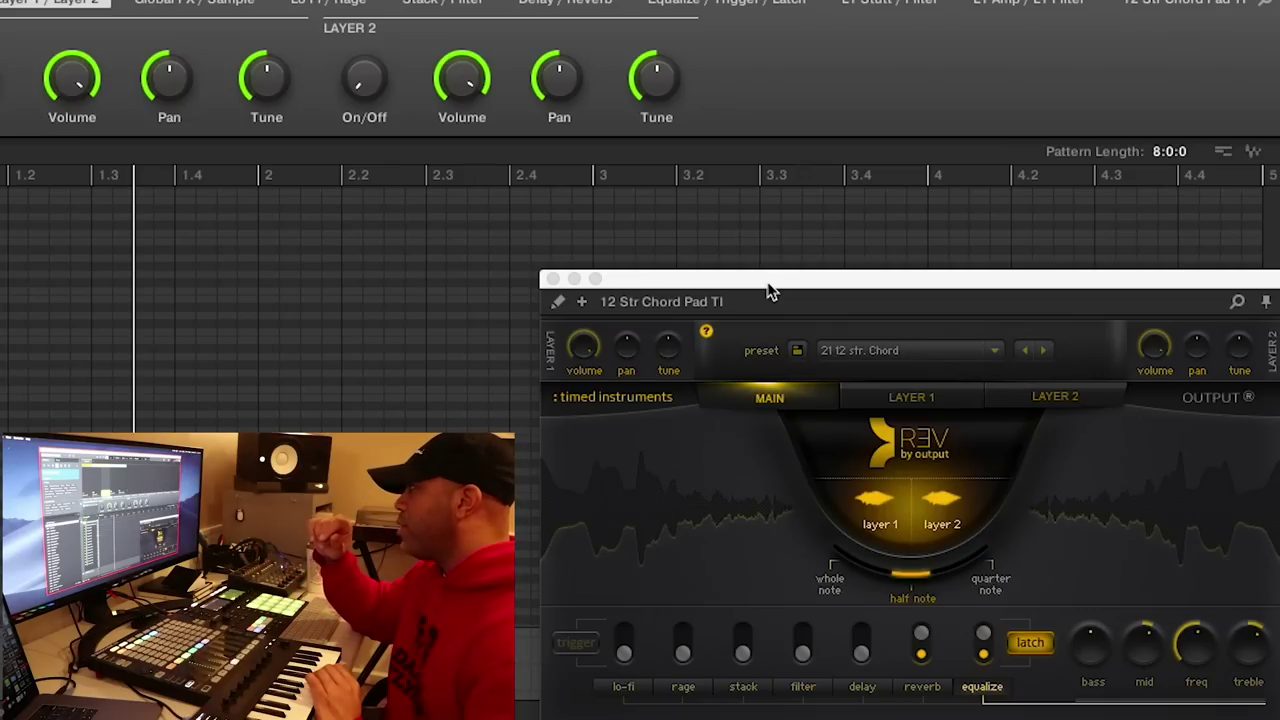
click(914, 399)
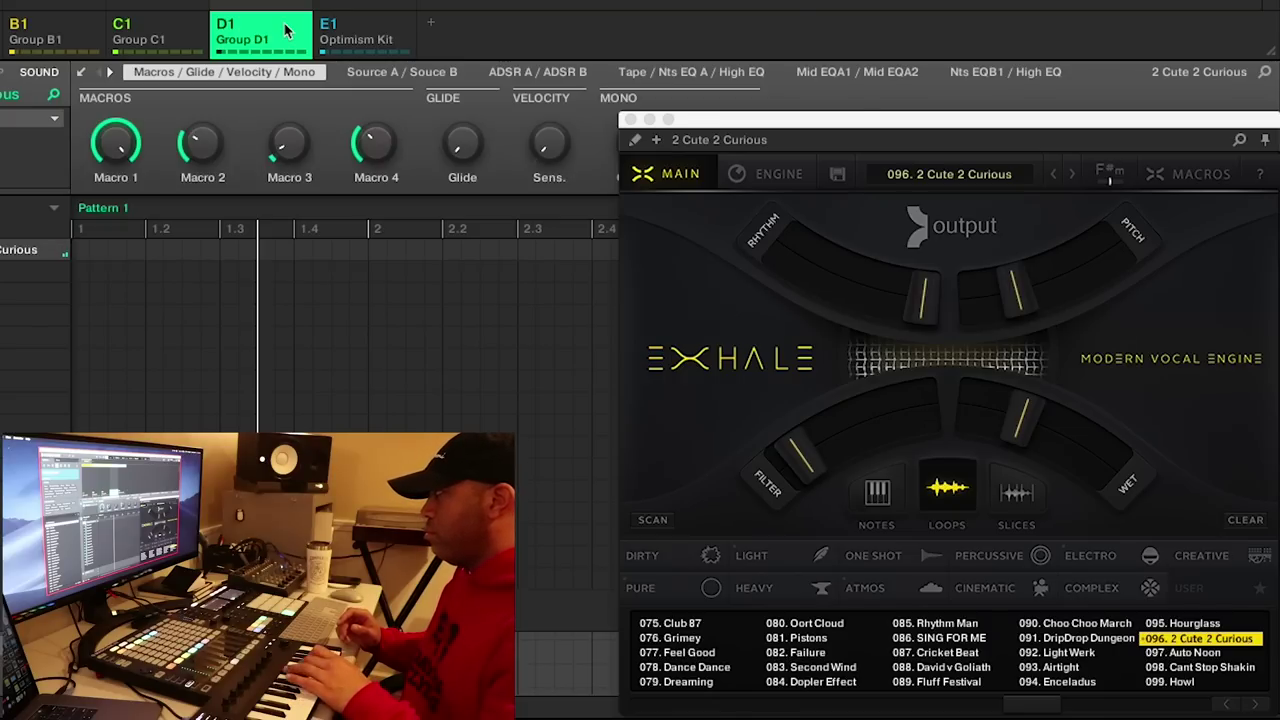
- Switch the Exhale vocal engine to Notes mode, then back to Loops mode
click(878, 491)
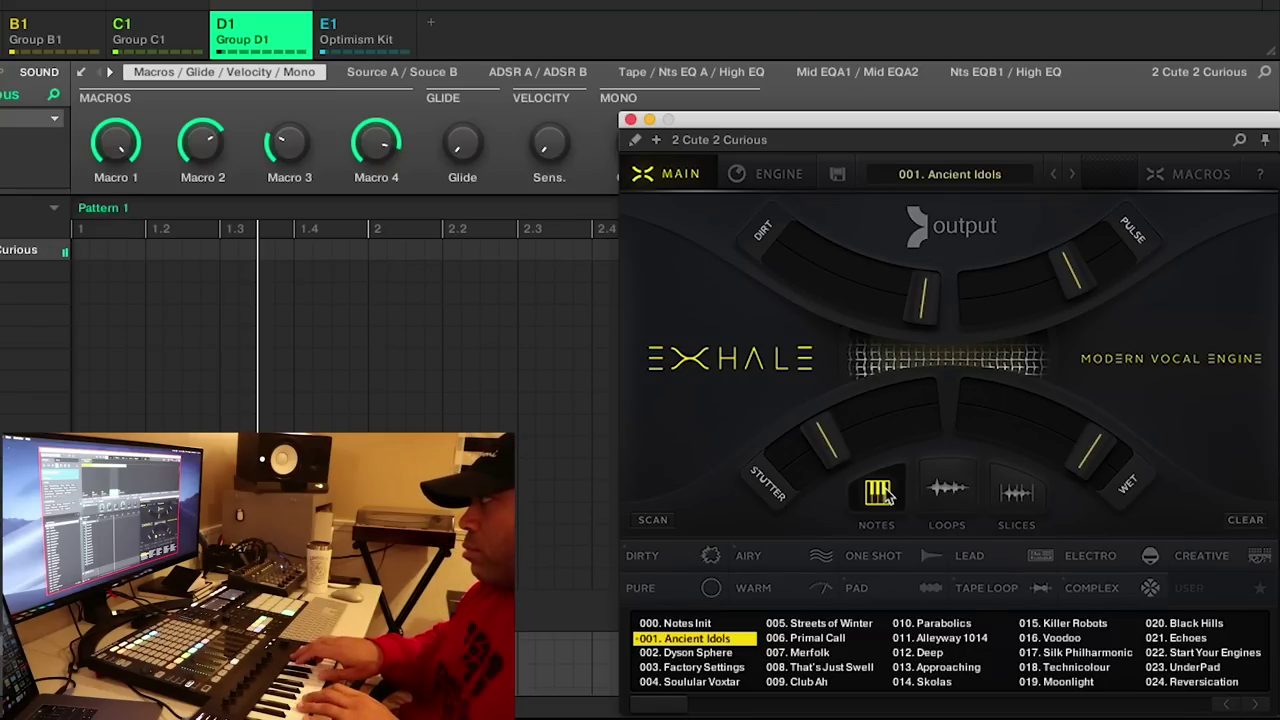
click(950, 492)
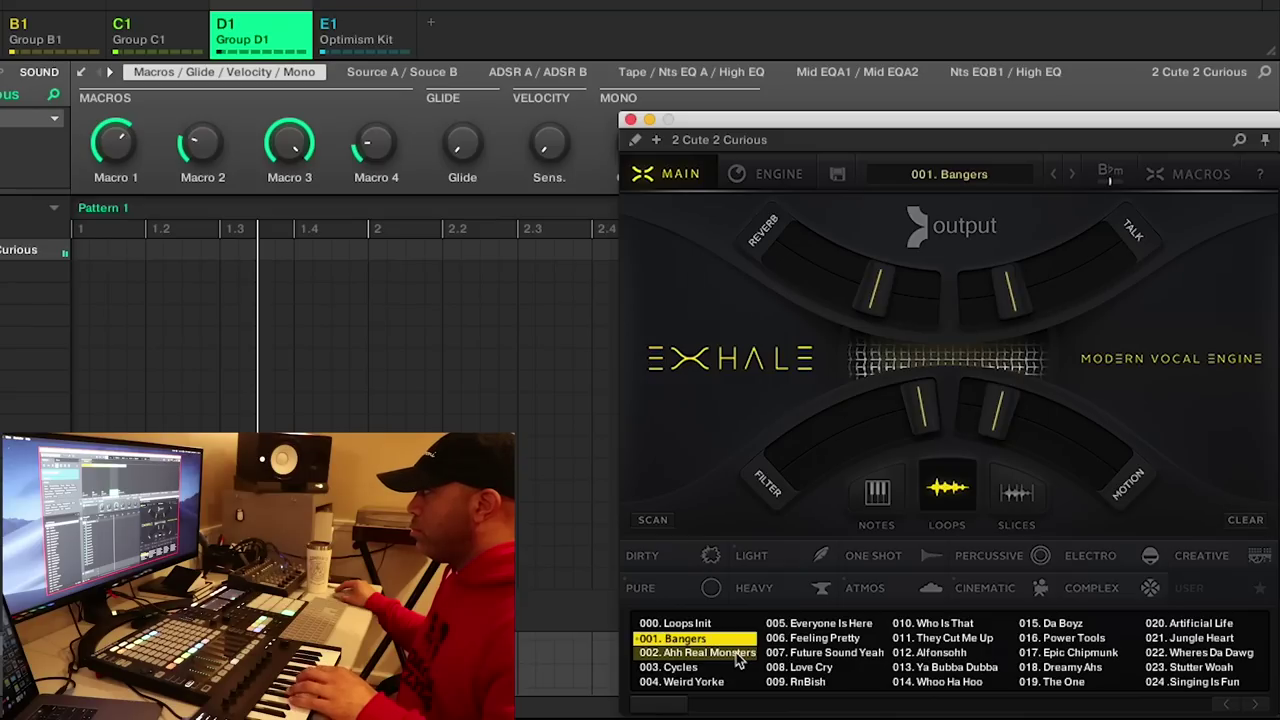
- Transpose Exhale's 001. Bangers loop preset to E minor, then to A minor
click(1118, 178)
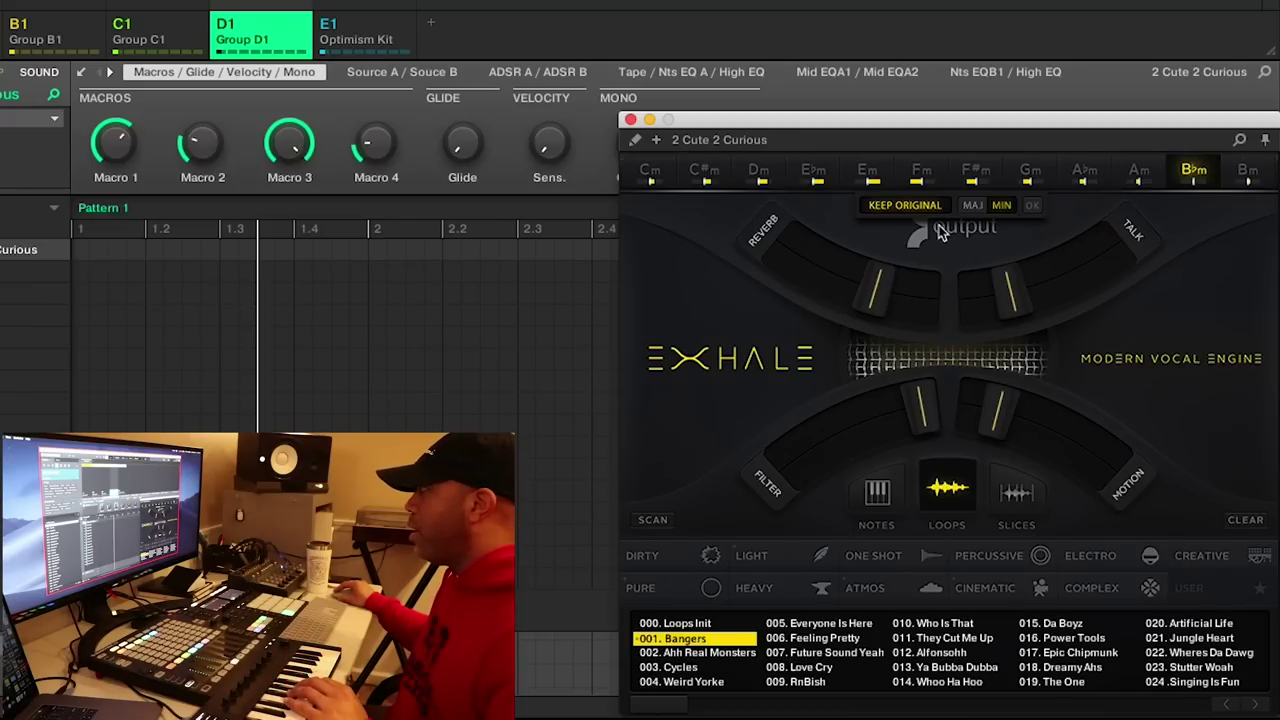
click(872, 172)
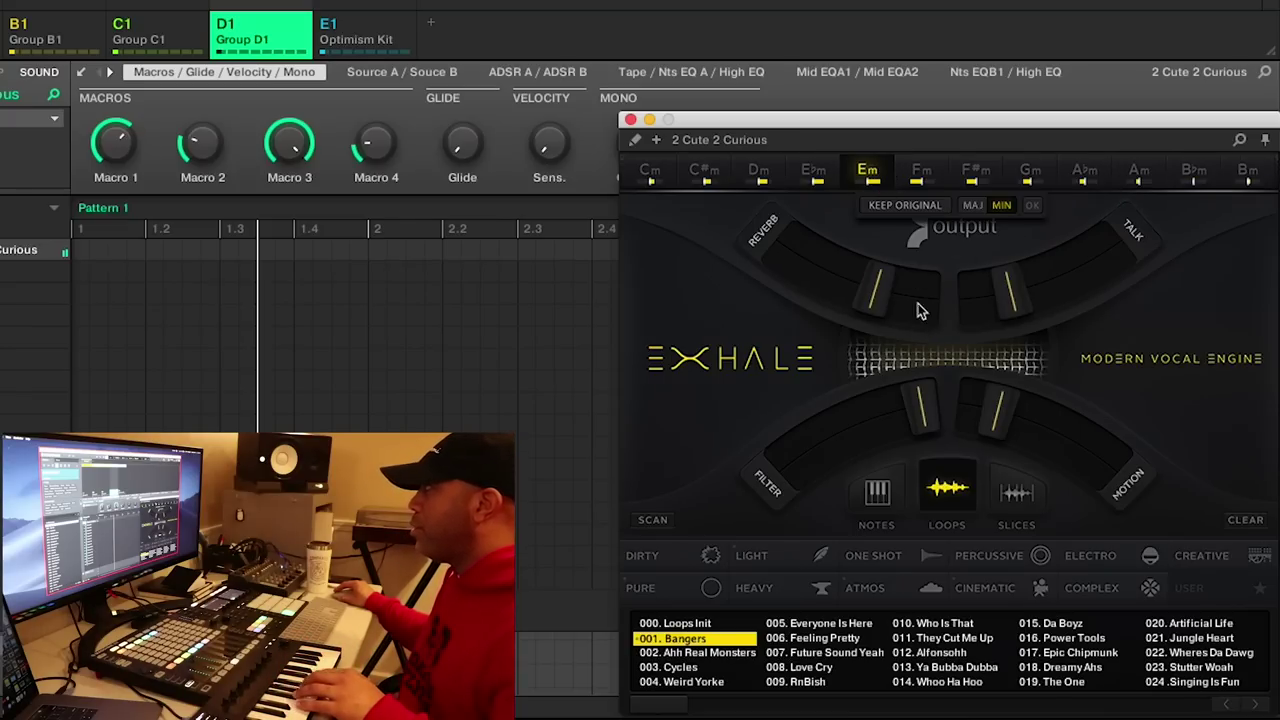
click(1140, 172)
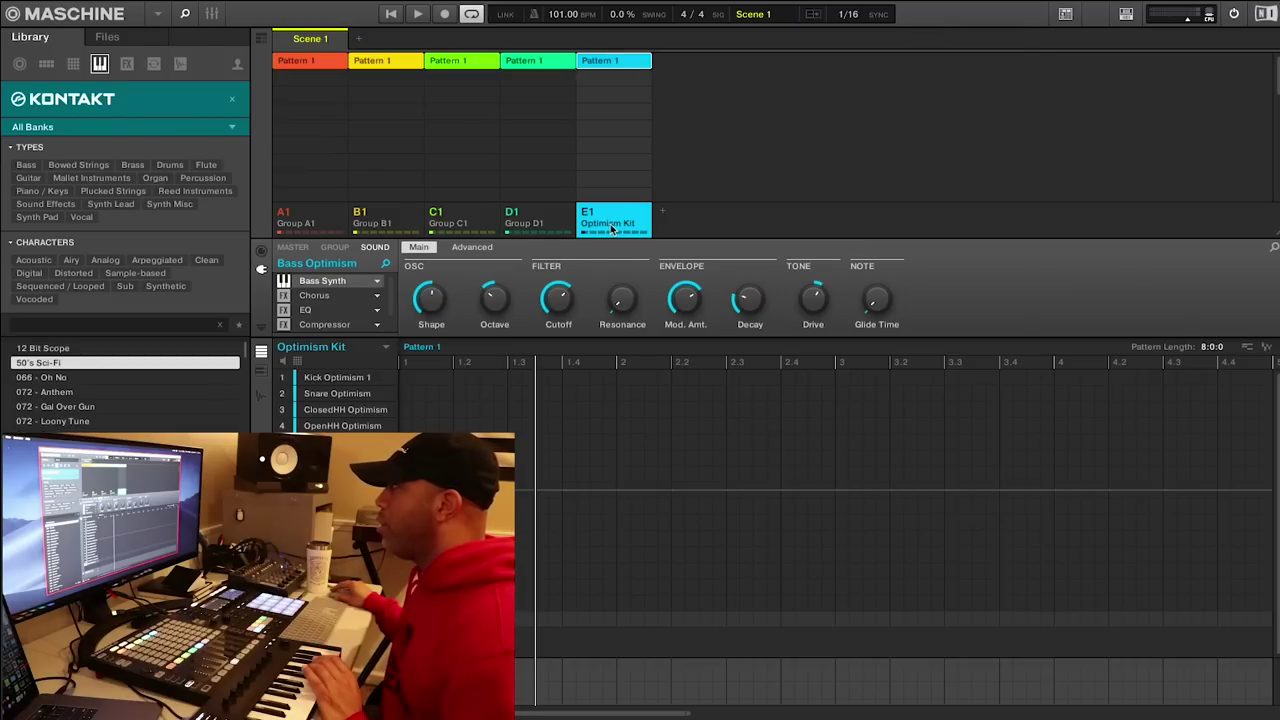
- Browse the one-shot samples in the library
click(180, 63)
scroll(150, 224, down, 3)
scroll(150, 224, up, 5)
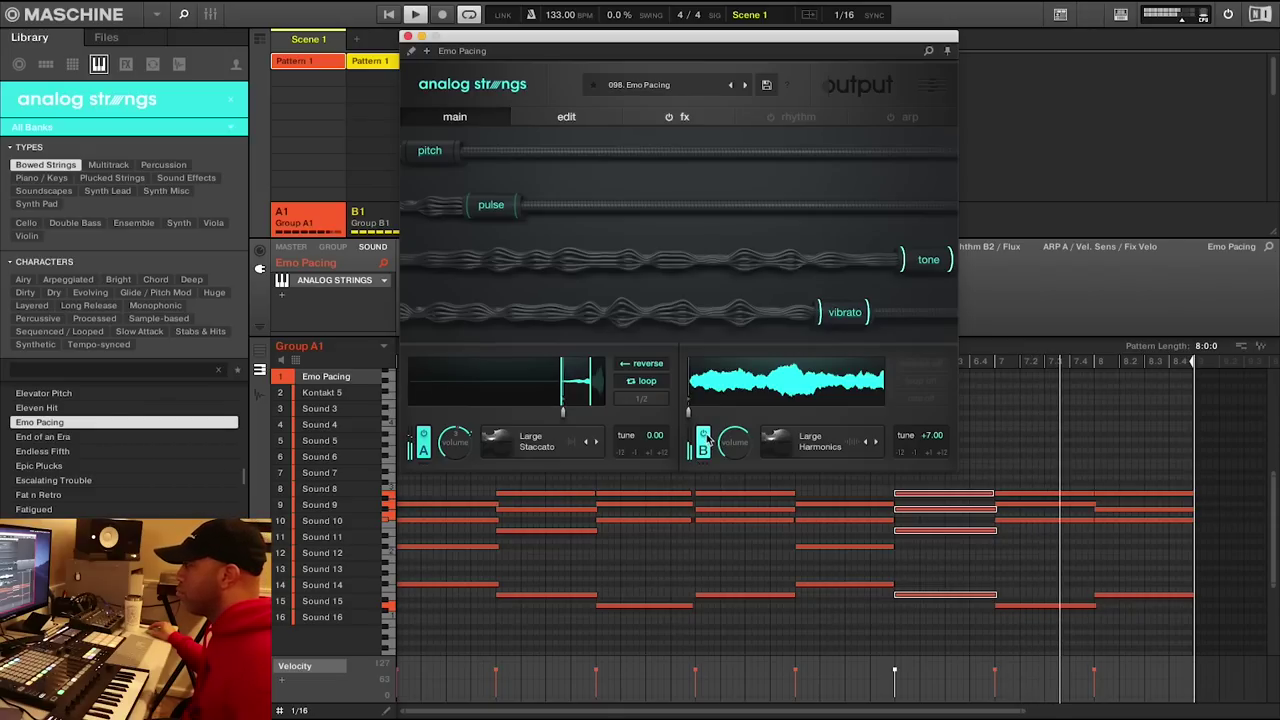
- Compare the Emo Pacing sound with layer B off and on, and with layer A's reverse off and on
click(704, 438)
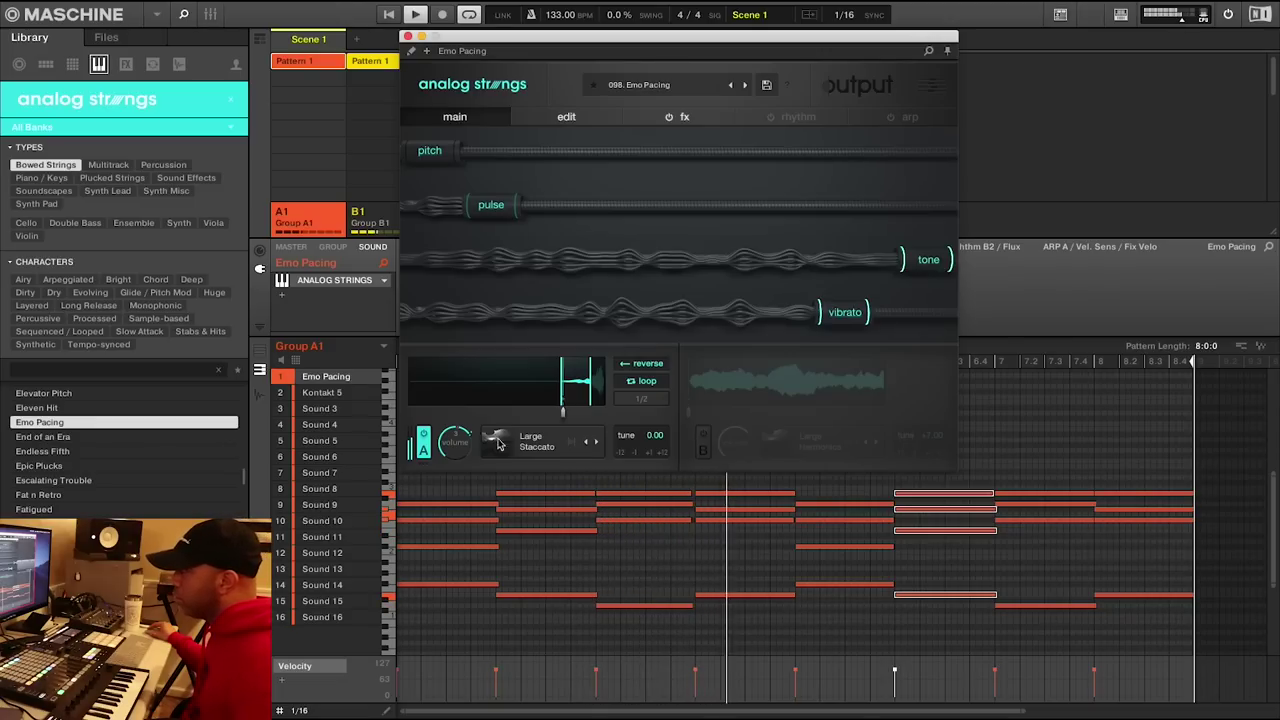
click(704, 438)
click(655, 365)
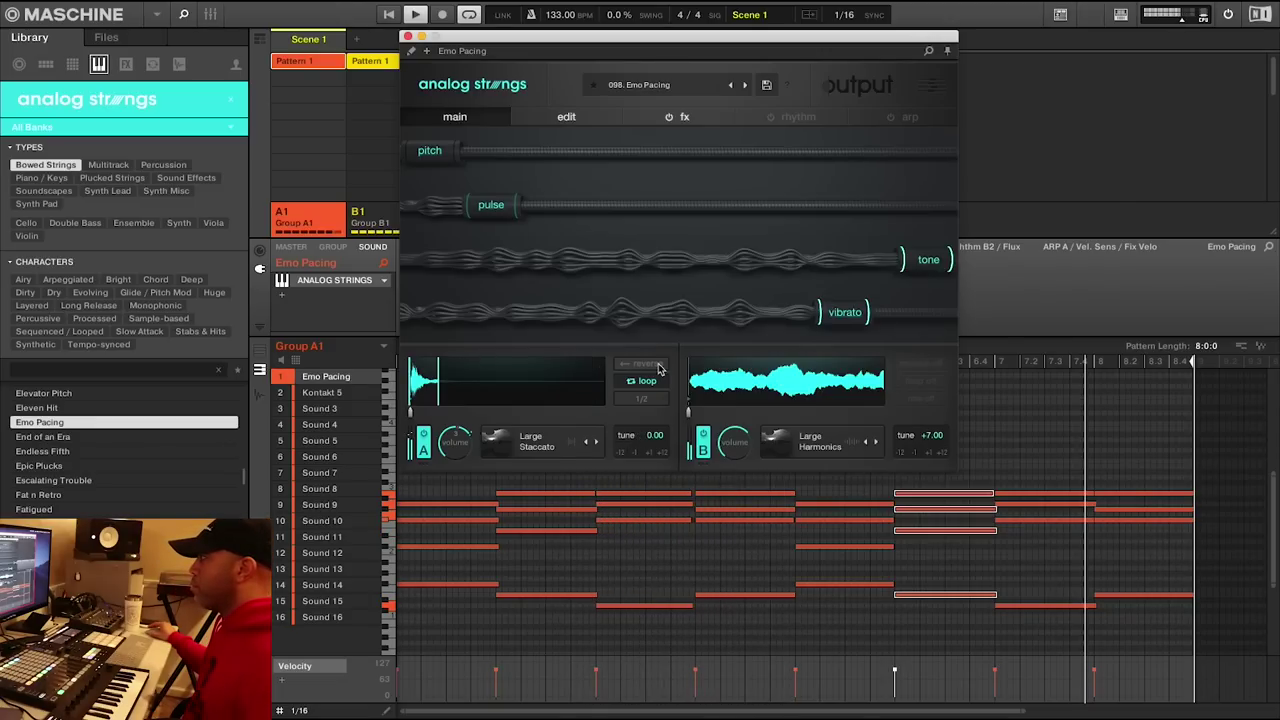
click(657, 366)
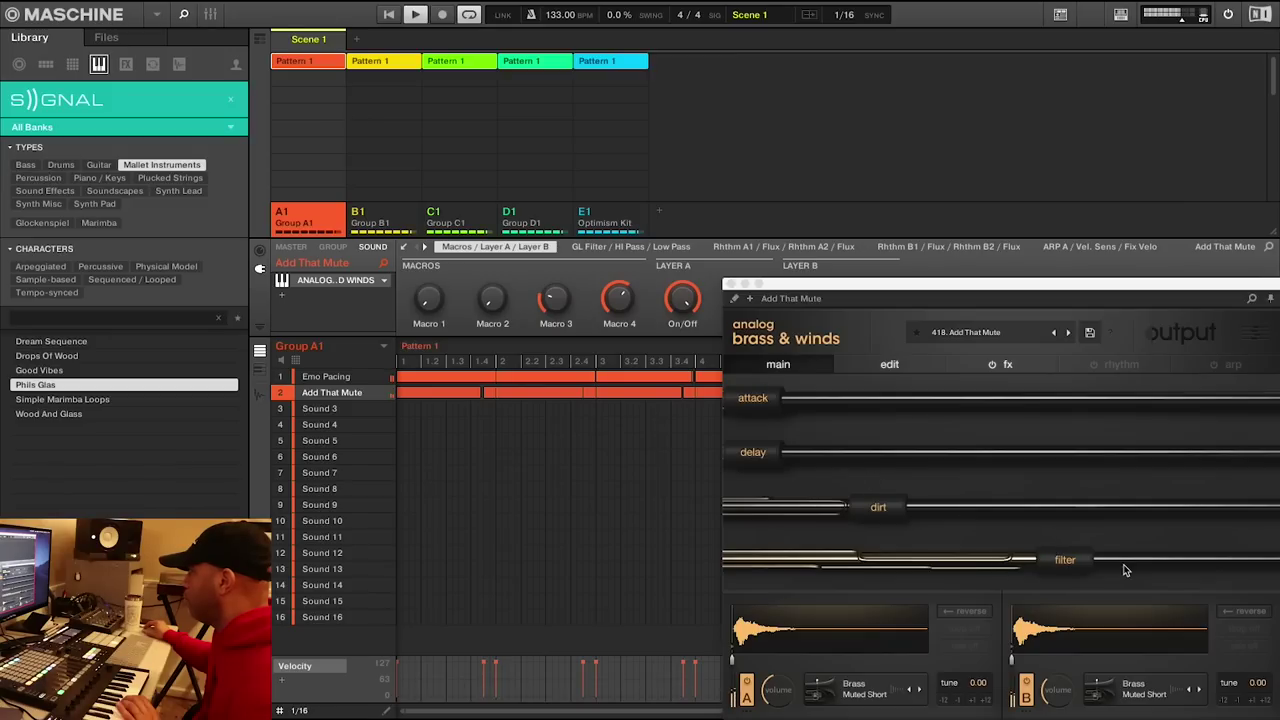
- On the Add That Mute brass sound, lower the filter, raise the dirt and delay, and increase the attack slightly
drag(1080, 562, 929, 558)
drag(886, 511, 976, 510)
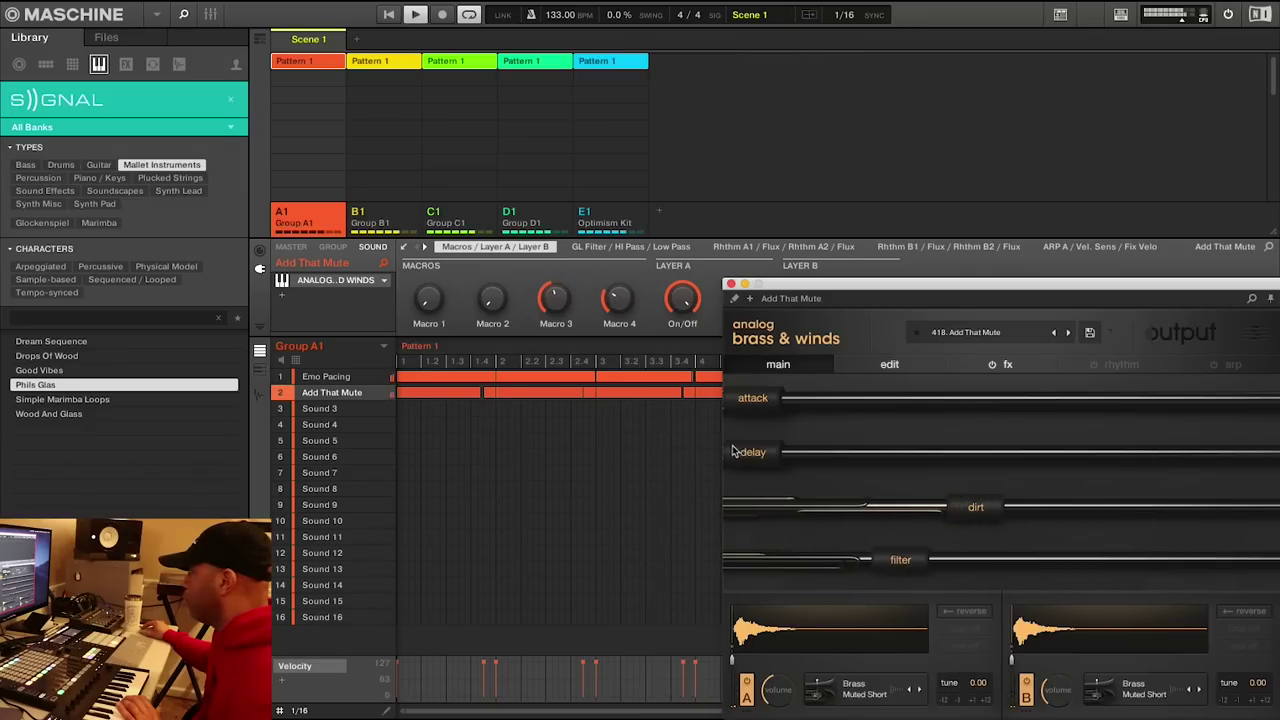
drag(754, 454, 1157, 455)
drag(752, 398, 794, 403)
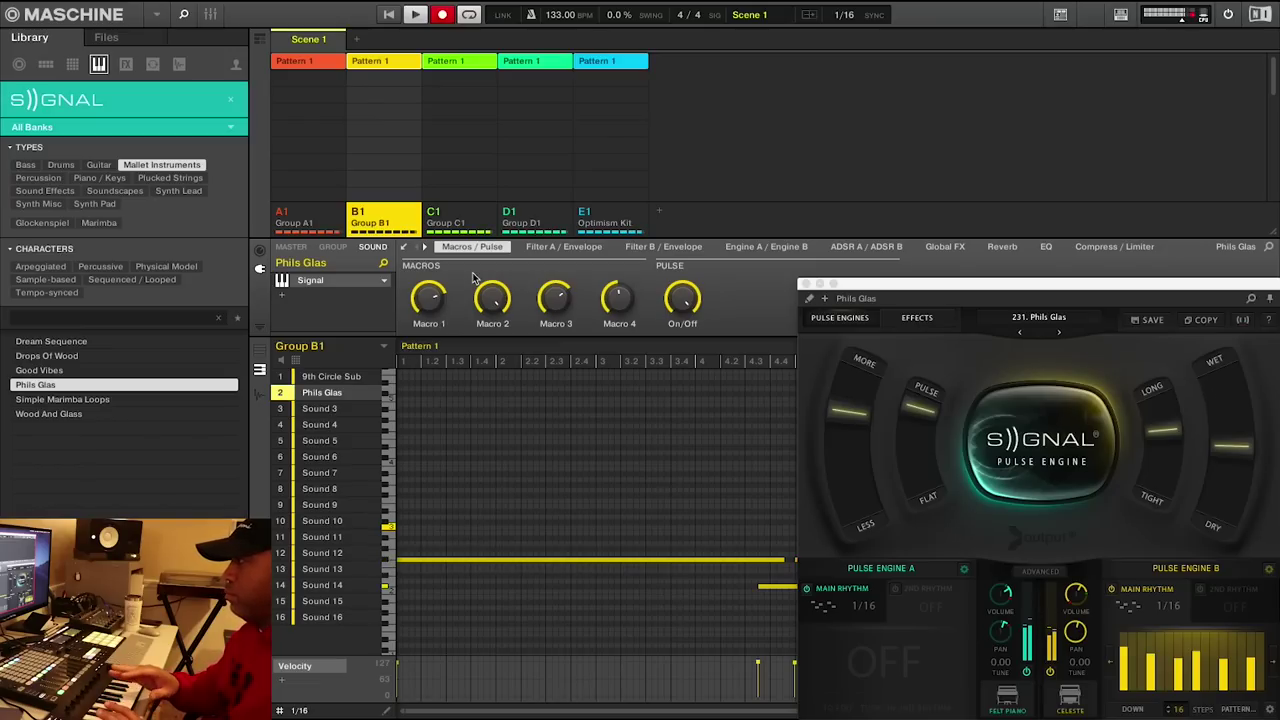
- Close the Signal window and trim the first long note and the short note after it in the Phils Glas pattern to remove overlaps
click(806, 285)
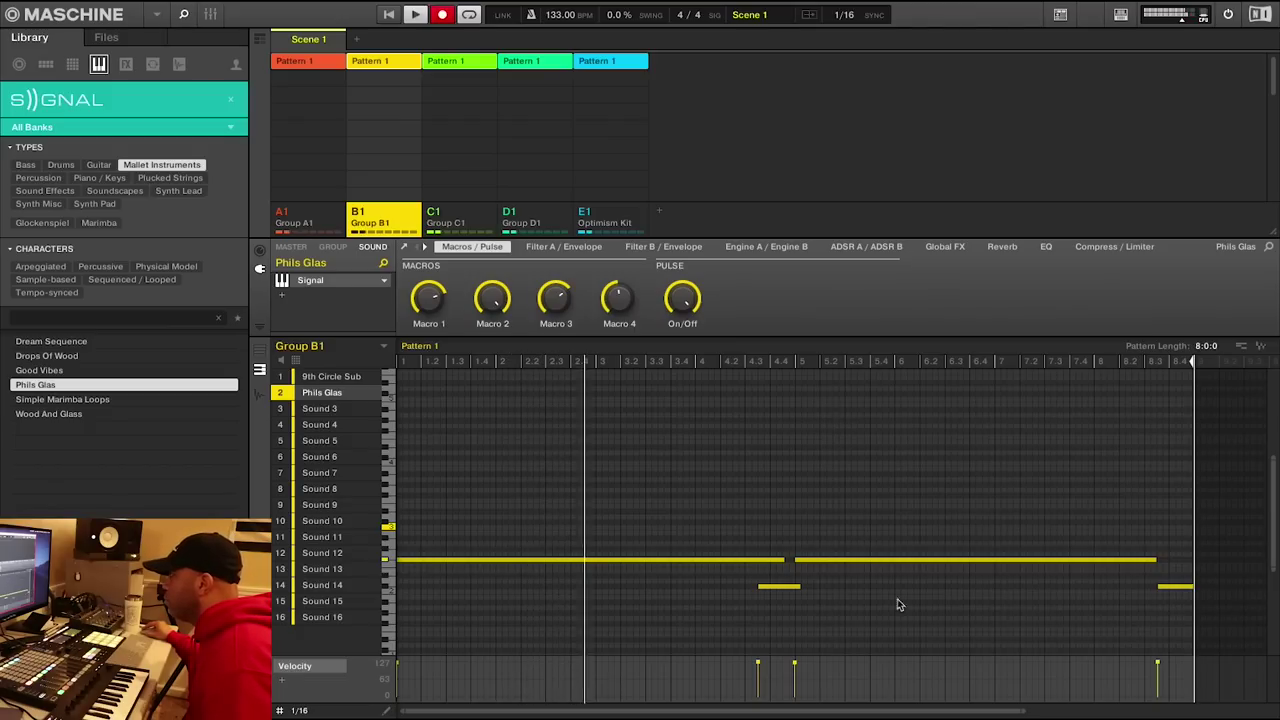
drag(800, 588, 758, 563)
click(779, 561)
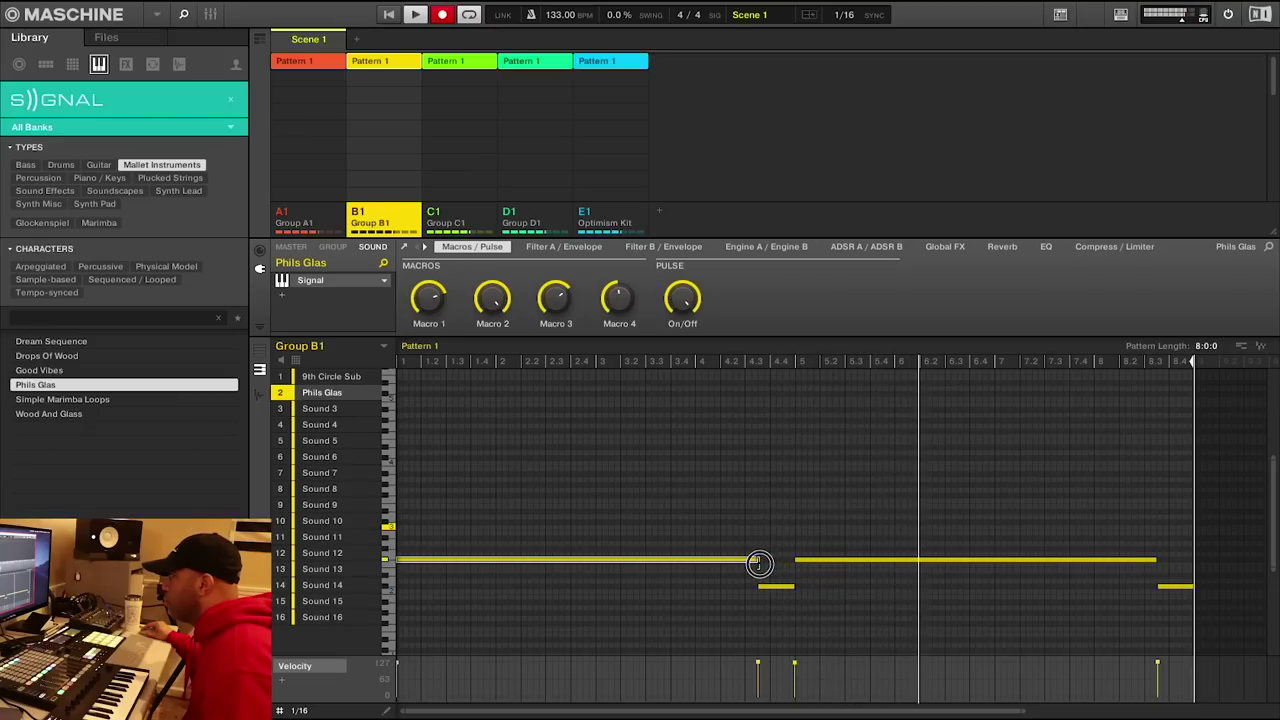
click(1155, 559)
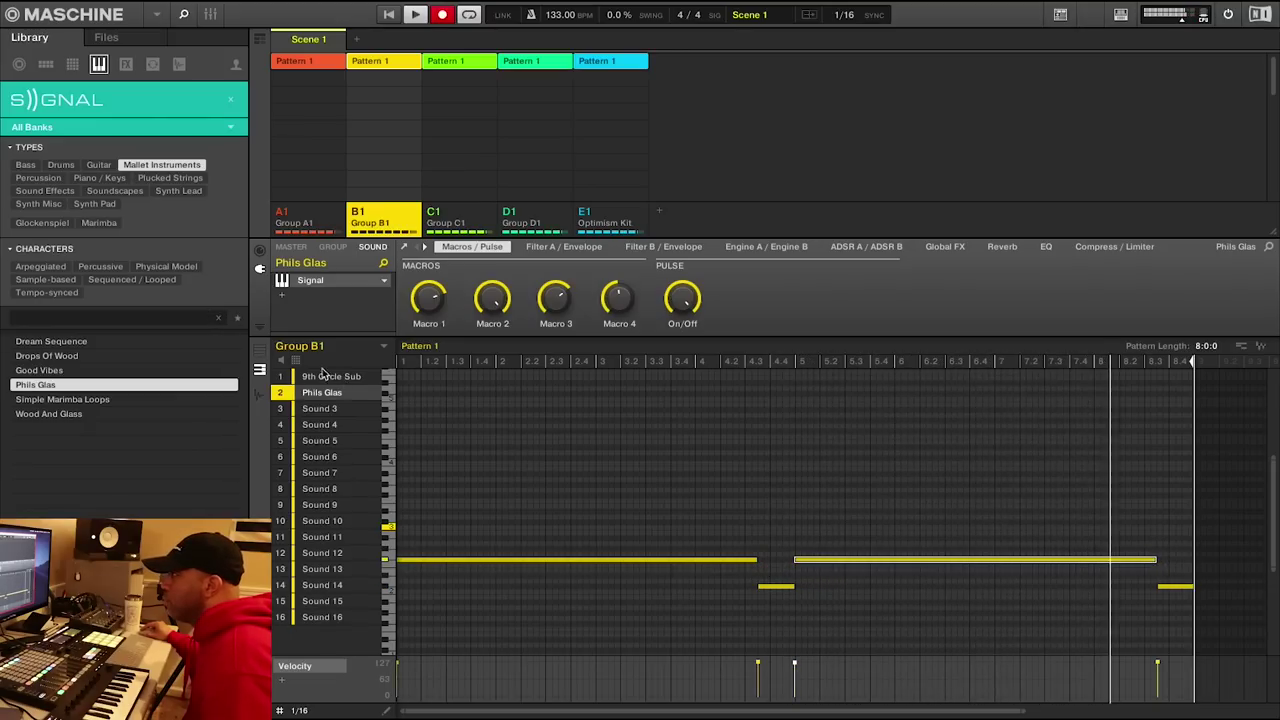
click(259, 394)
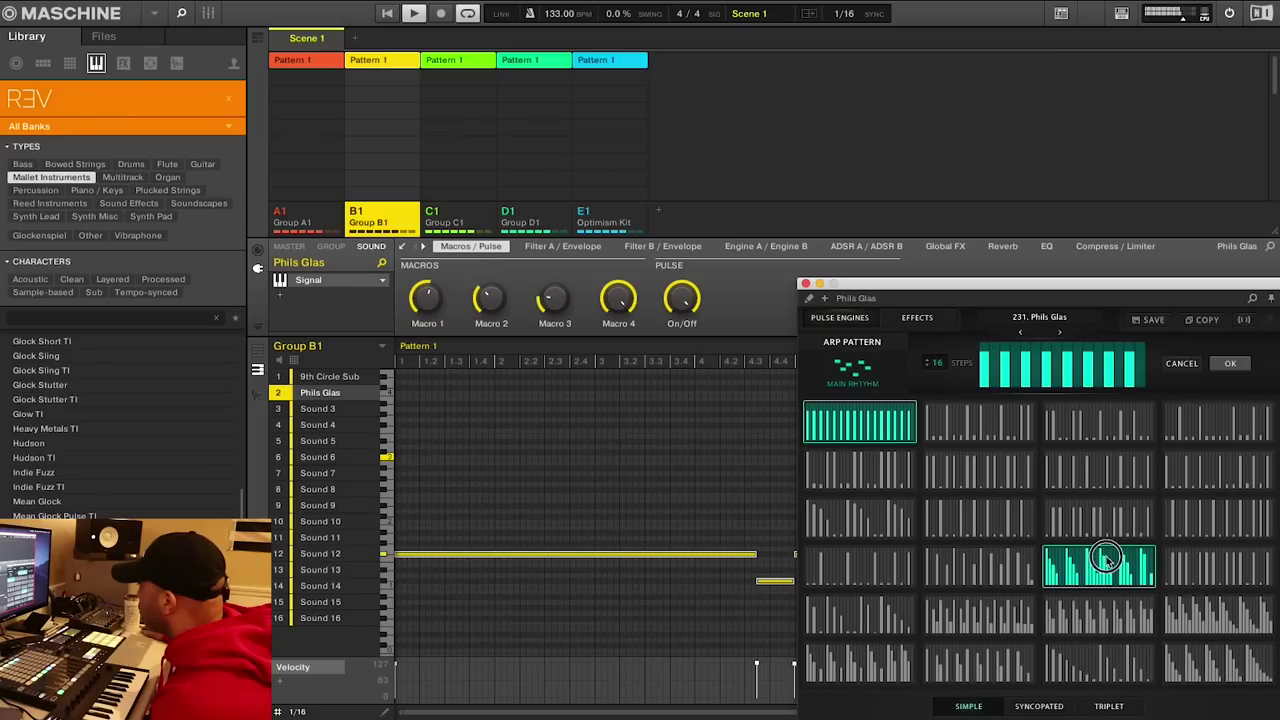
- Audition Simple ARP patterns for Phils Glas's Pulse Engine A, ending on the second pattern of the last row
click(1105, 558)
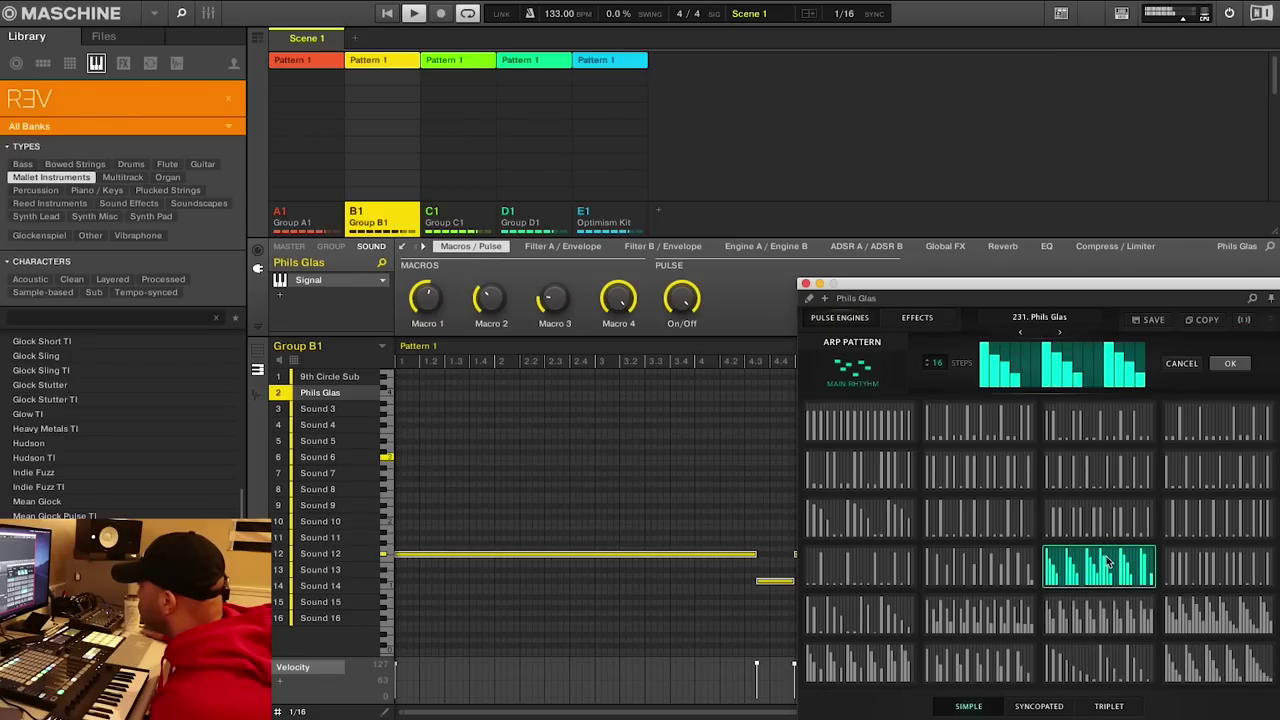
click(1217, 526)
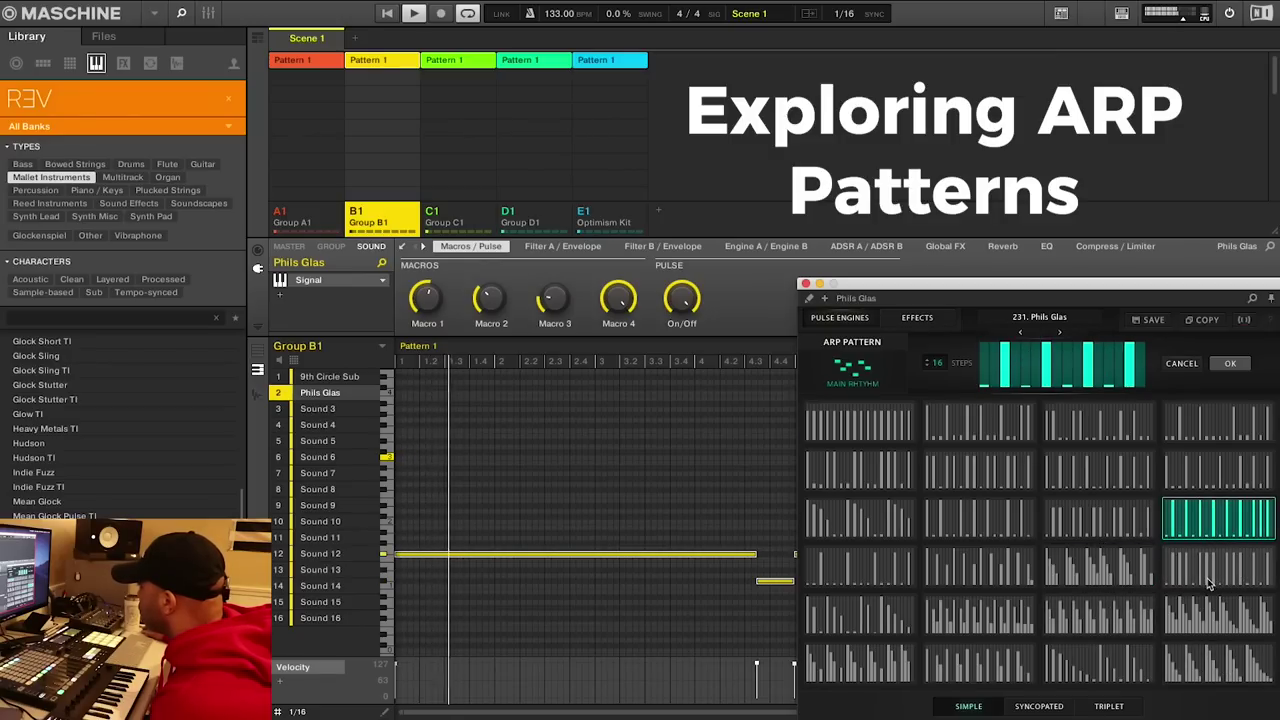
click(1015, 618)
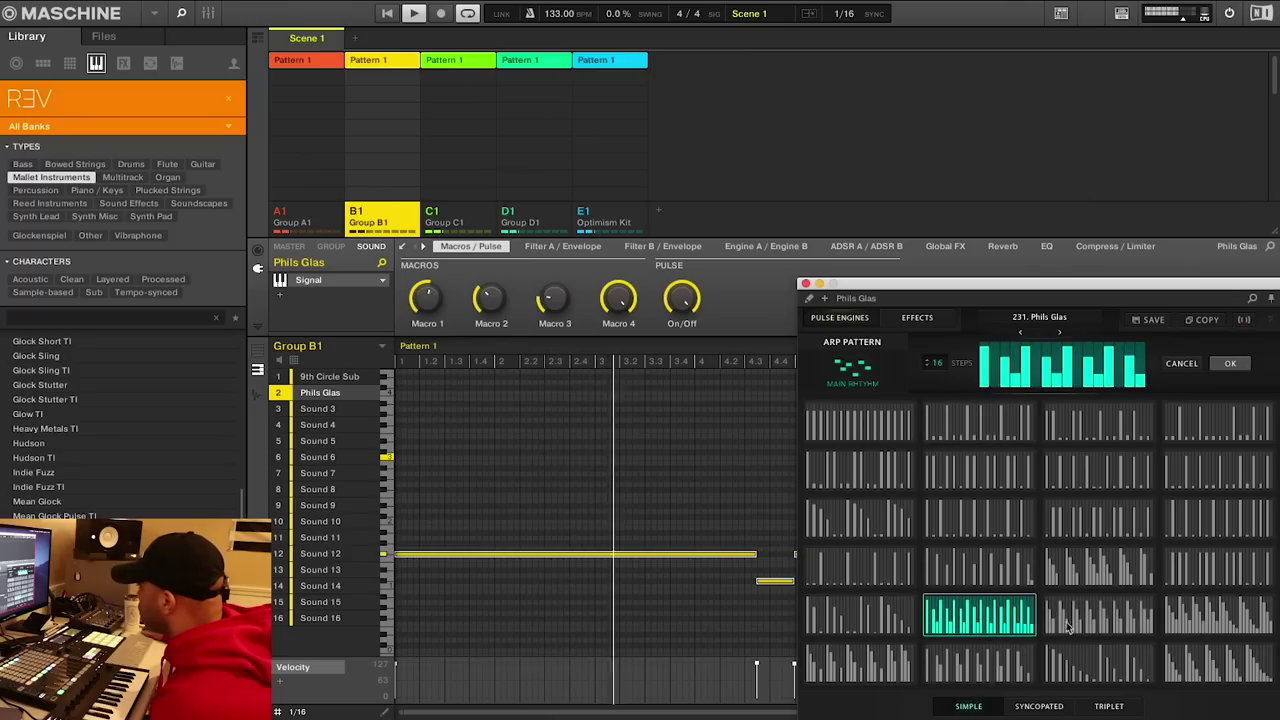
click(1016, 665)
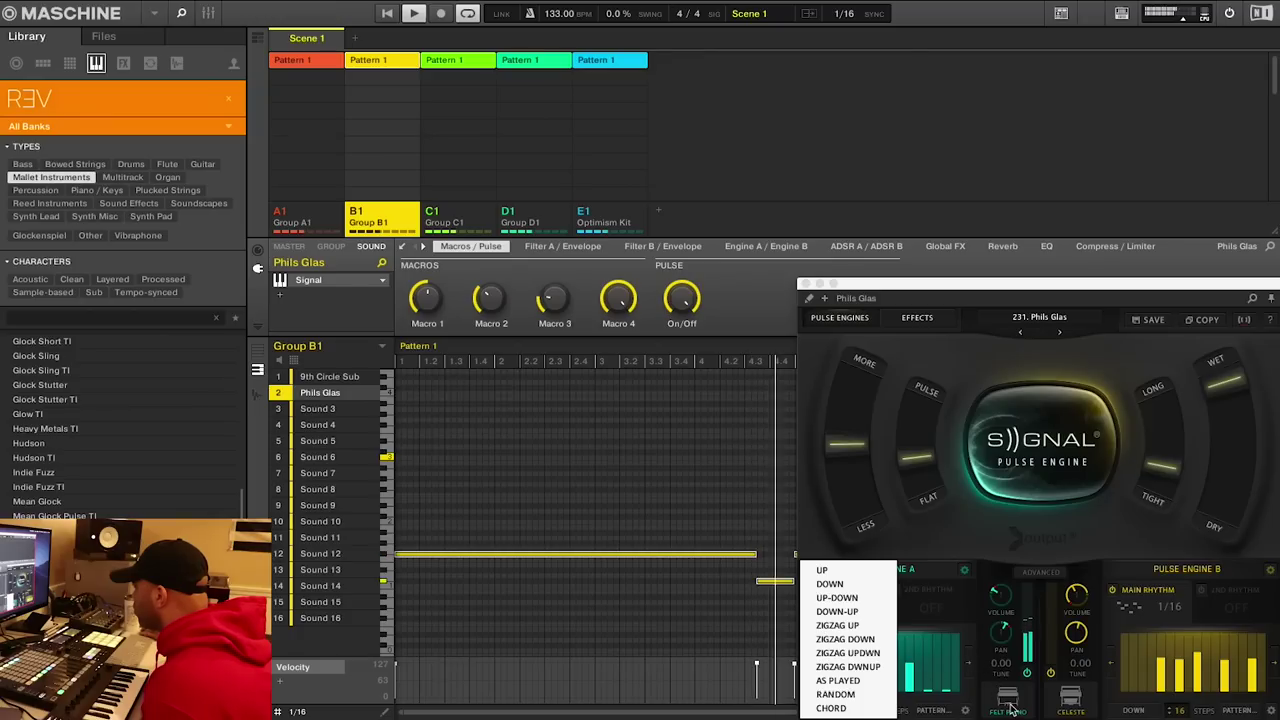
- Try Elec. Piano as the source for Pulse Engine A, then return to Felt Piano
click(1010, 704)
click(1010, 704)
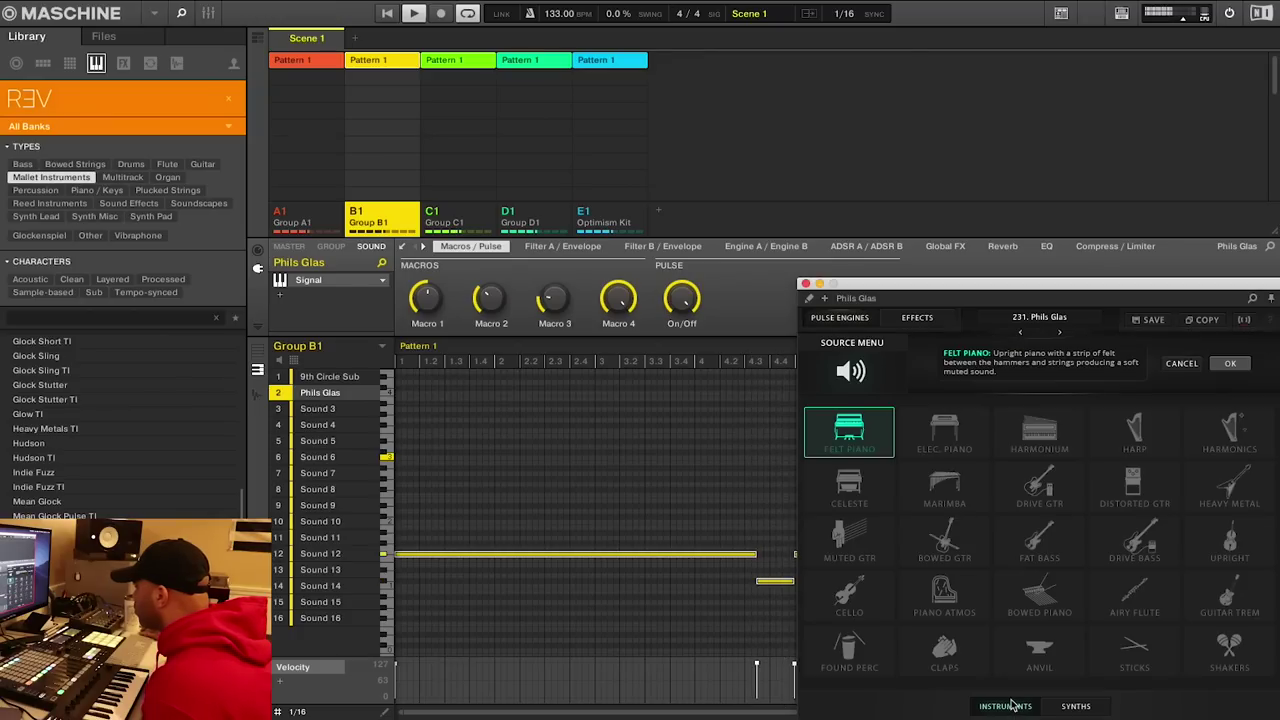
click(968, 438)
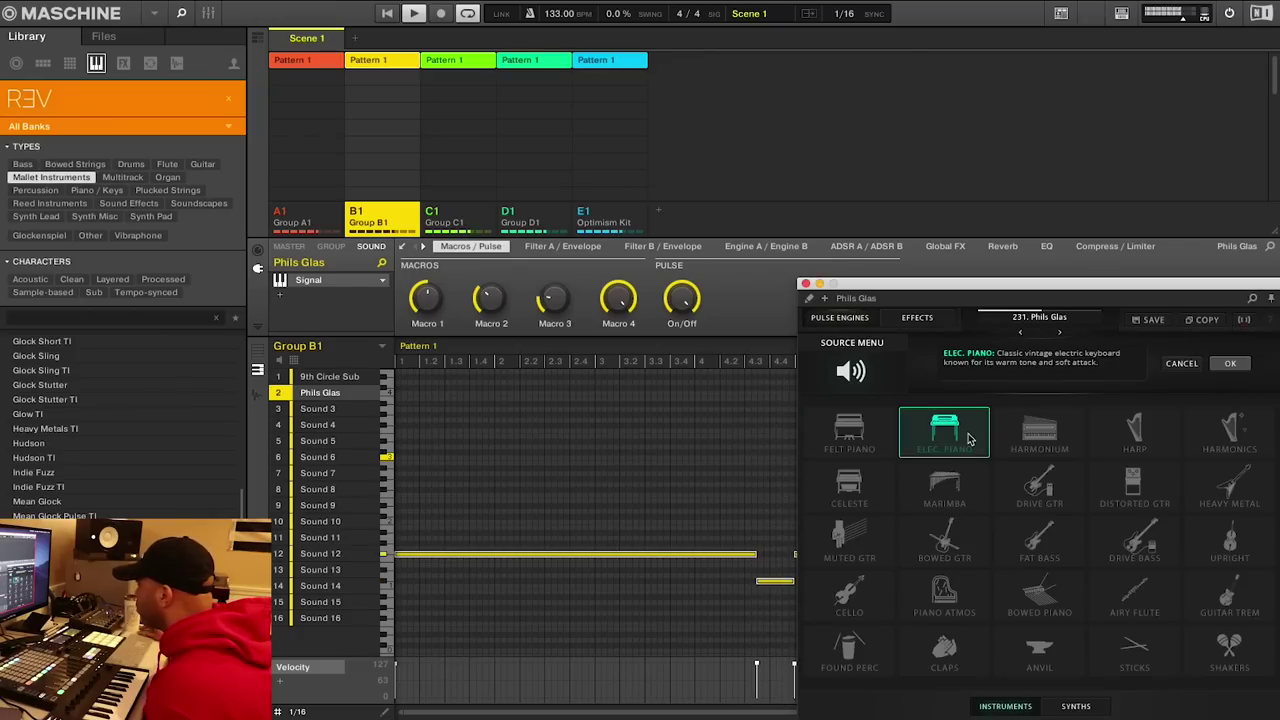
click(883, 436)
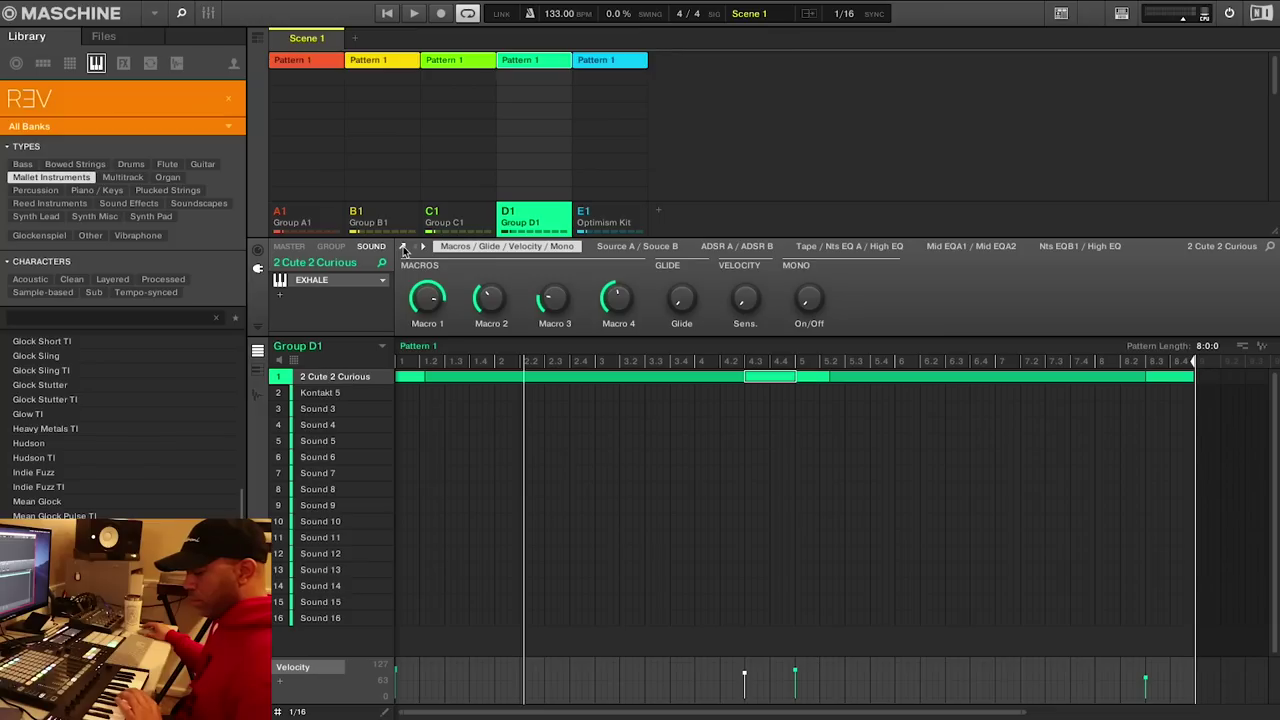
- Lower the vocal slice's sample volume in Exhale's 063. CTID preset, then select the Optimism Kit group
click(403, 248)
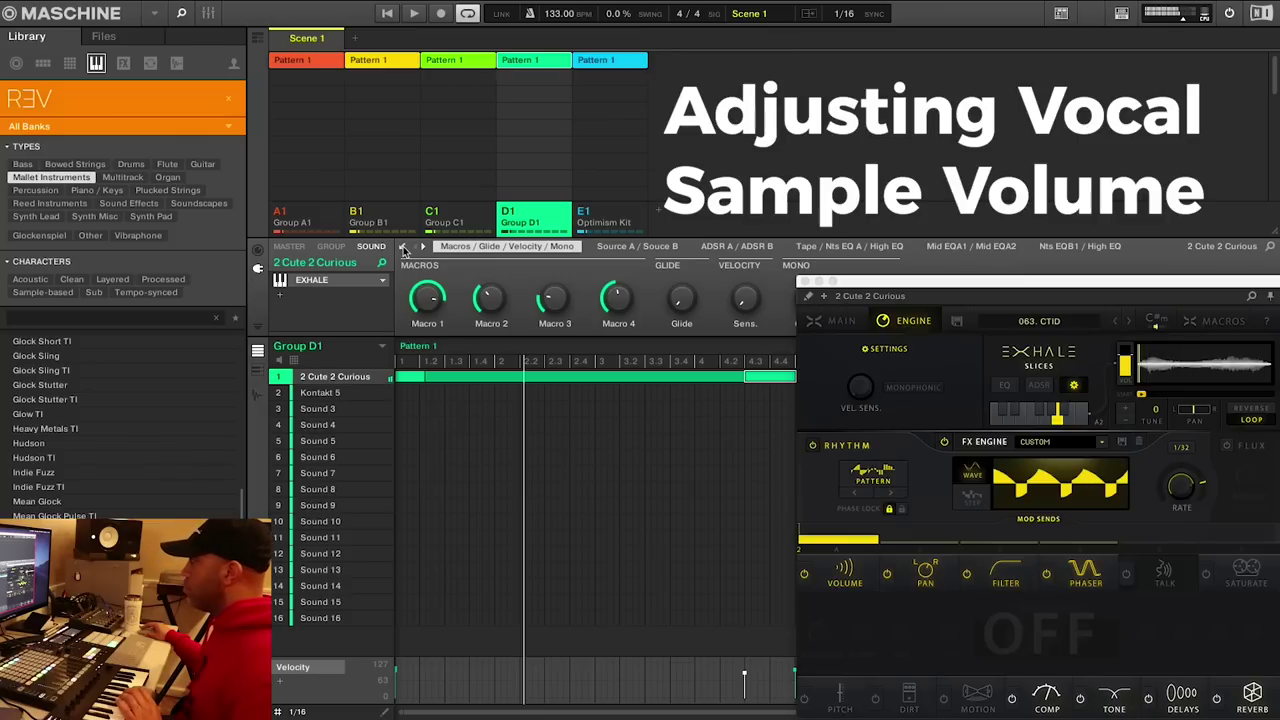
drag(1131, 358, 1131, 366)
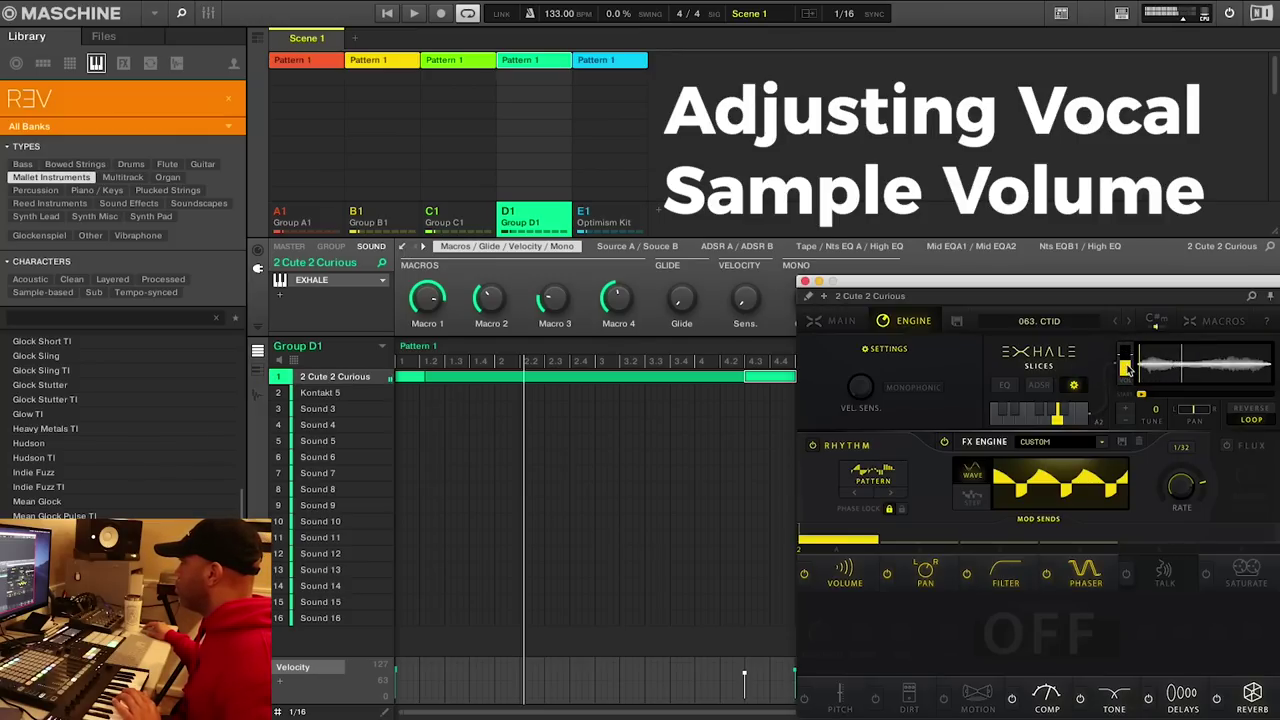
drag(1126, 364, 1126, 368)
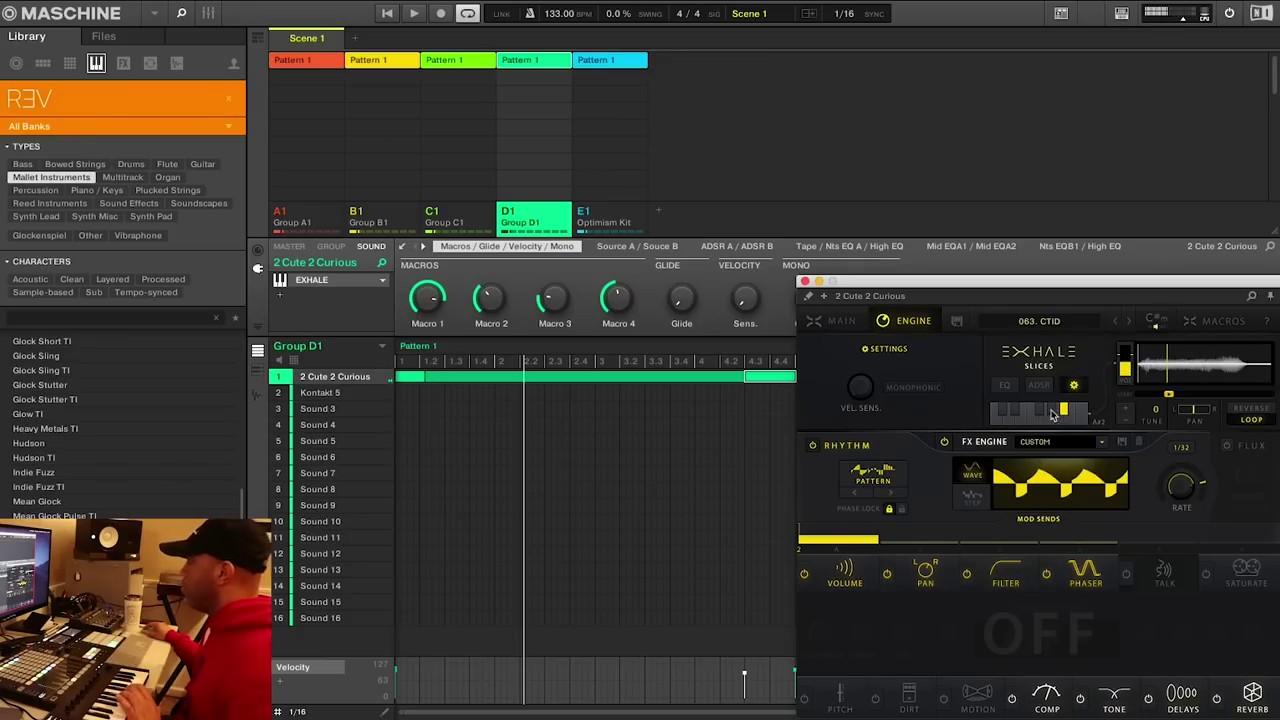
click(615, 215)
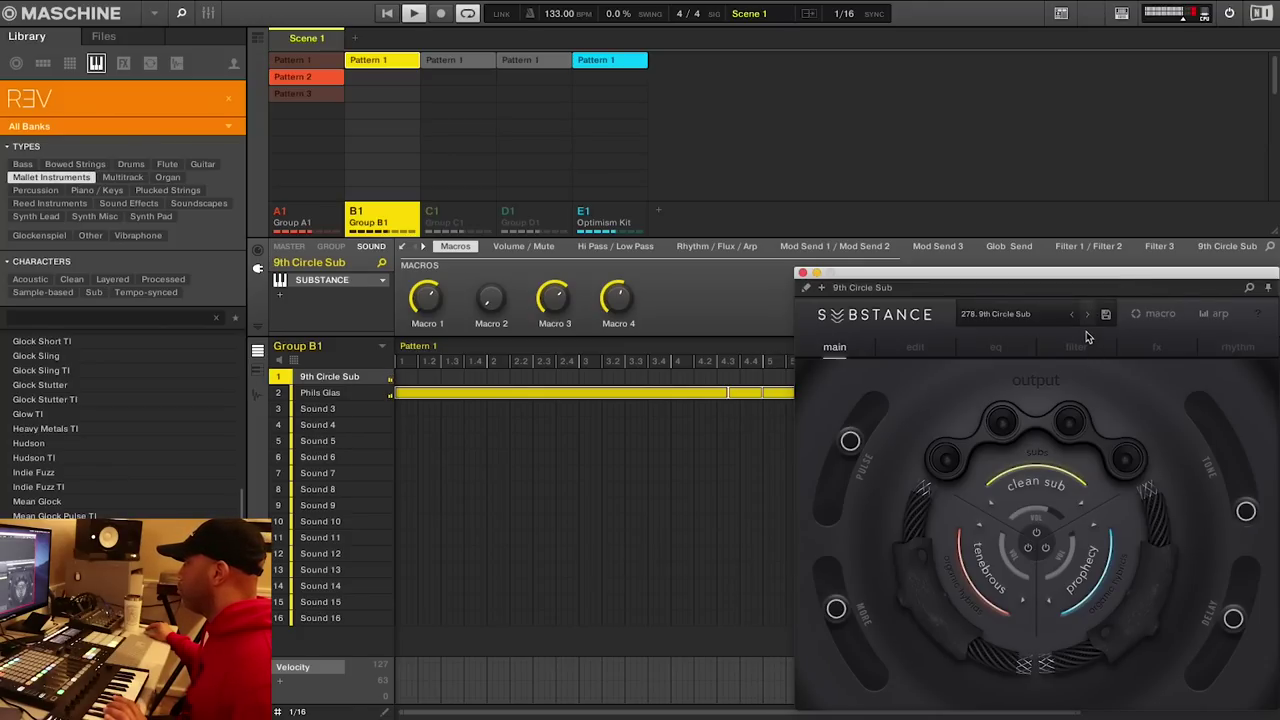
- Step the 9th Circle Sub sound's Substance preset forward to 280. Night Drive Arps and toggle playback
click(1088, 315)
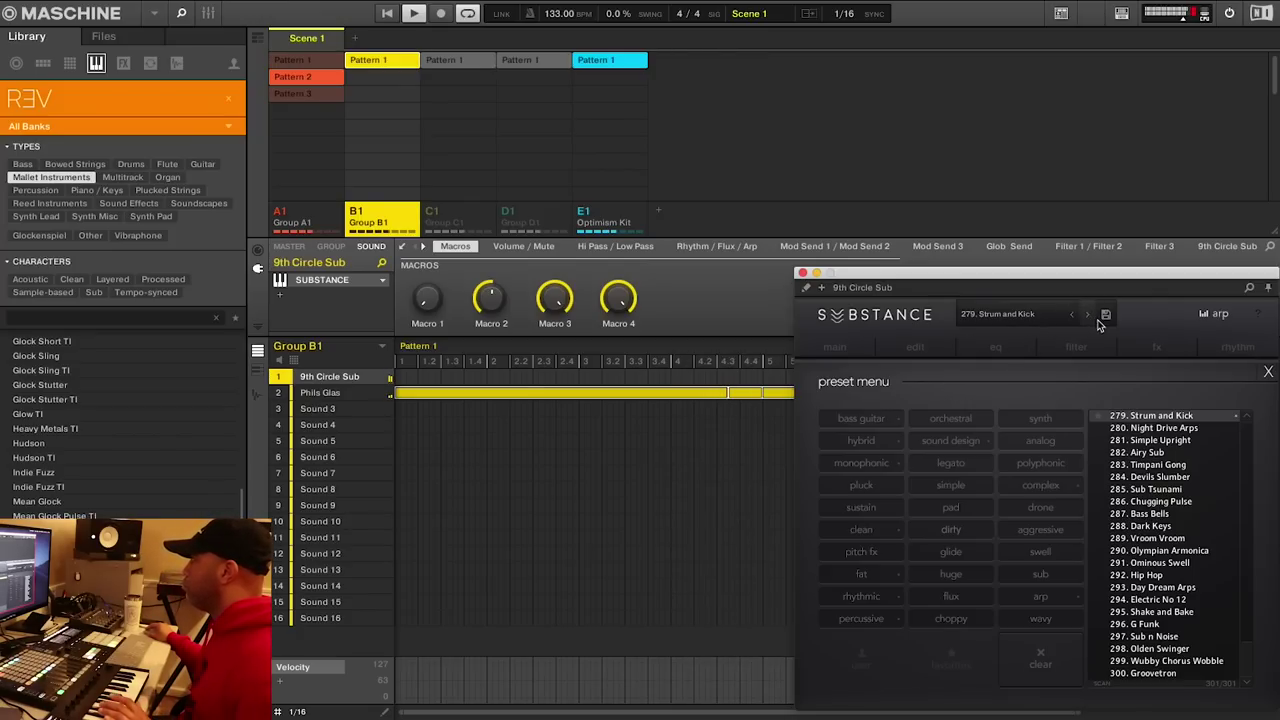
click(1268, 374)
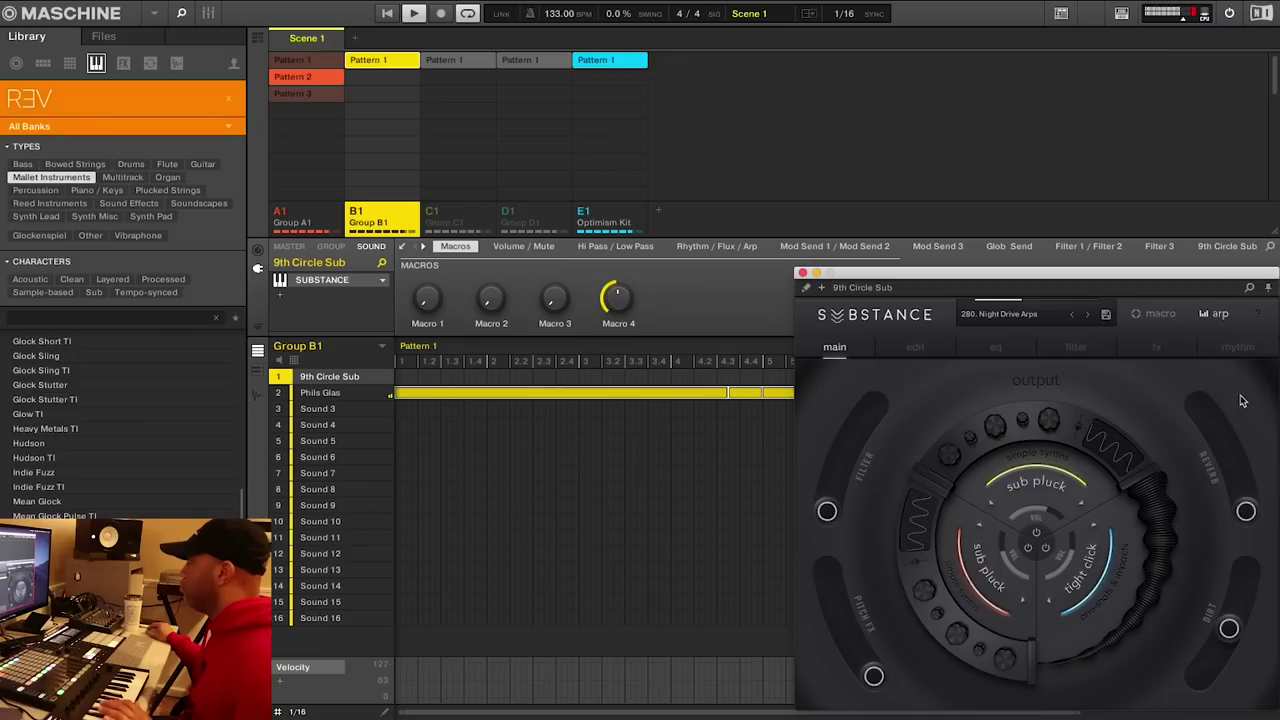
key(space)
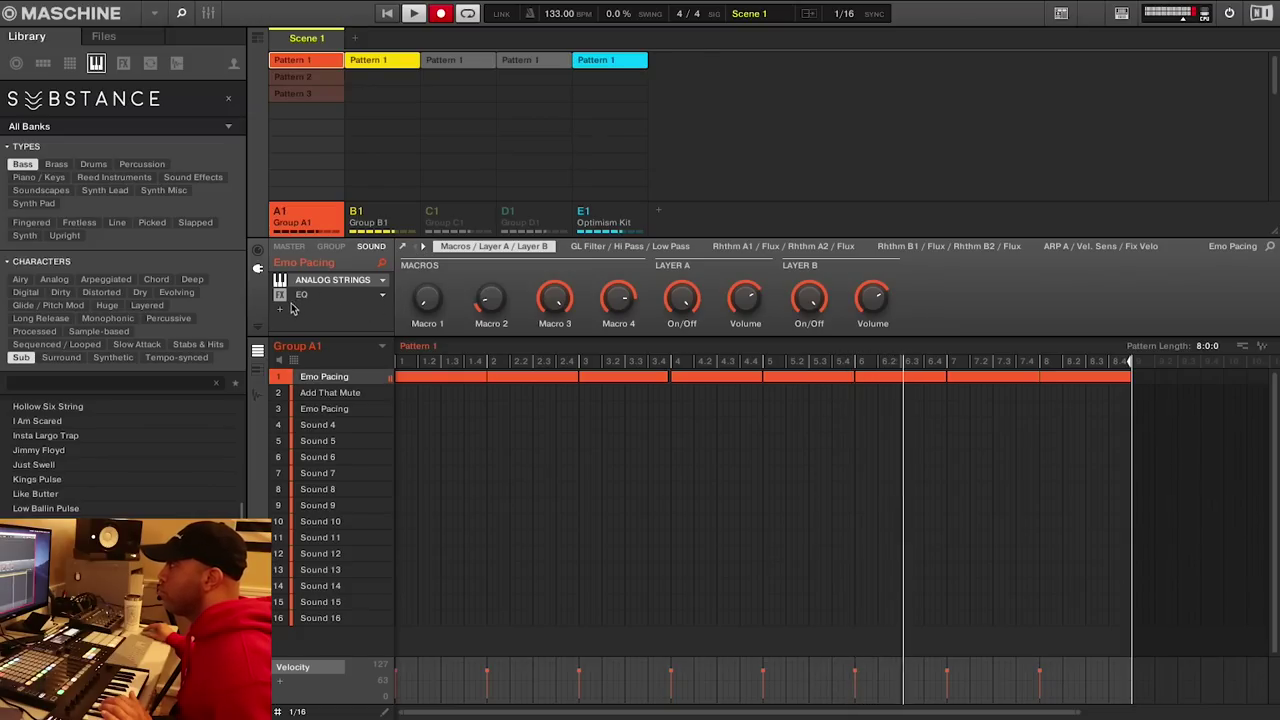
- Add the internal Compressor effect after the EQ on the Emo Pacing sound in Group A1
click(293, 309)
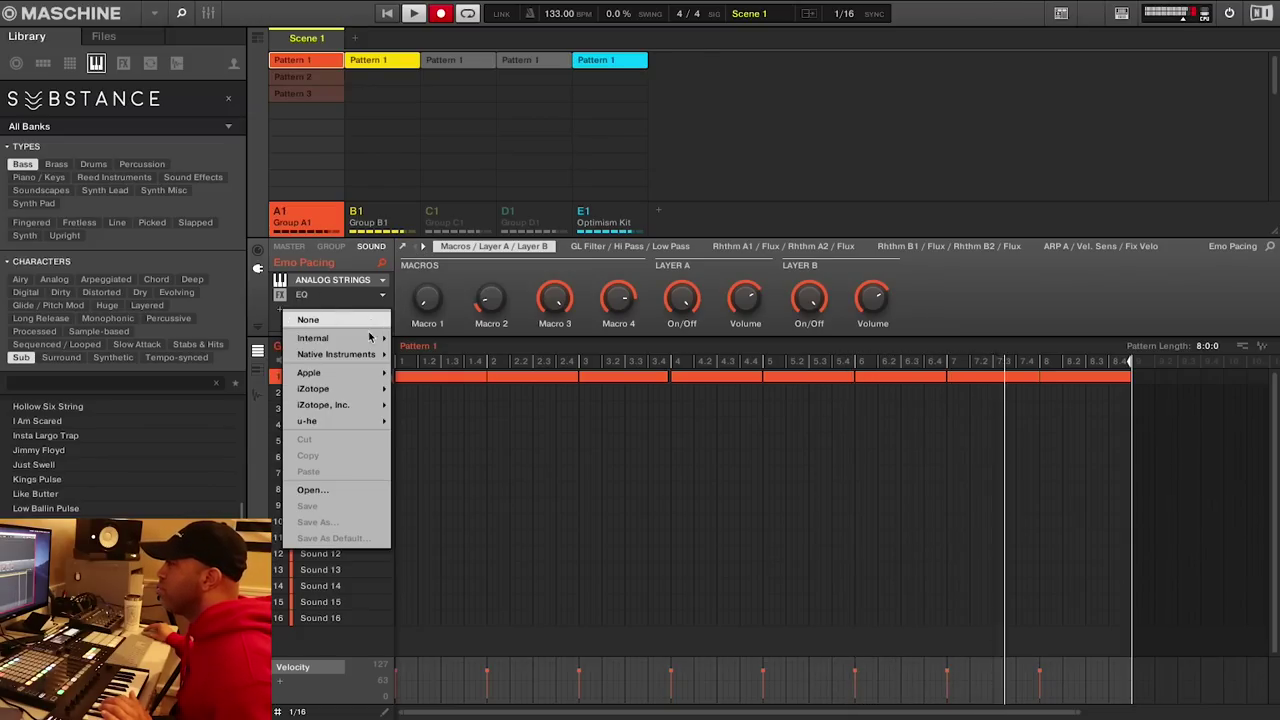
mouse_move(370, 337)
click(440, 306)
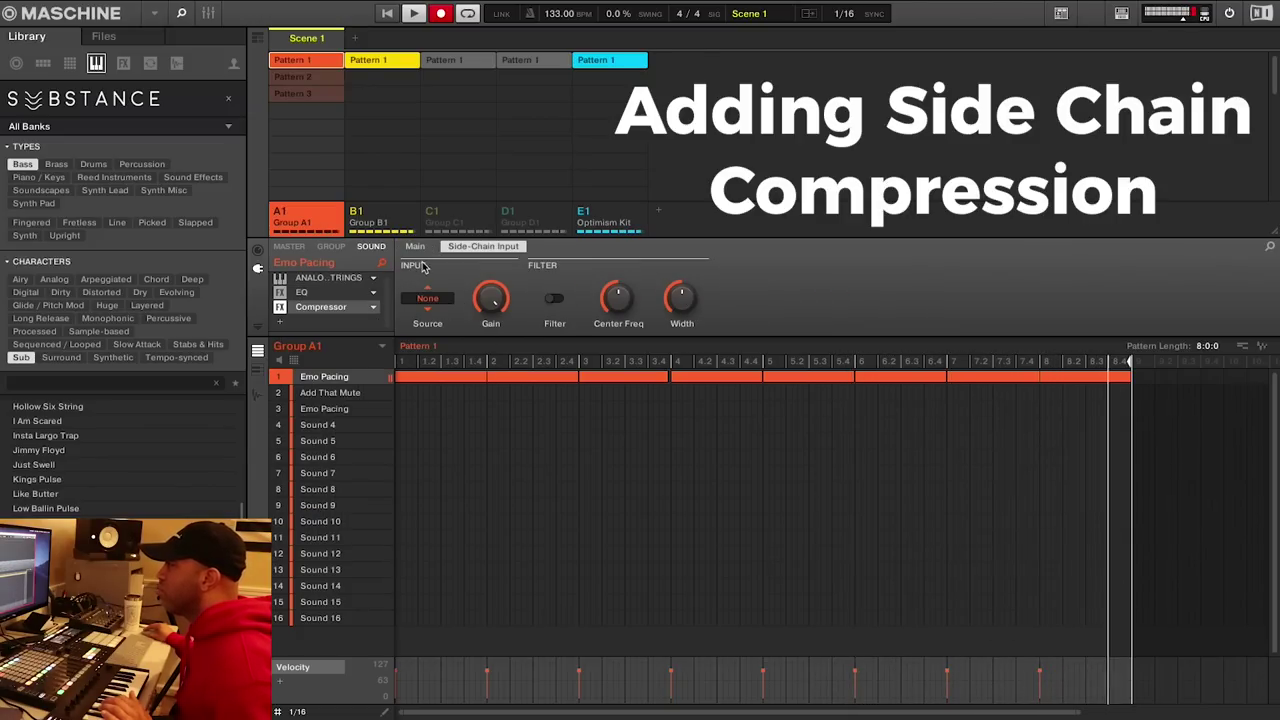
- Set the Compressor's side-chain input source to sound E1:S1 from the Optimism Kit
click(428, 311)
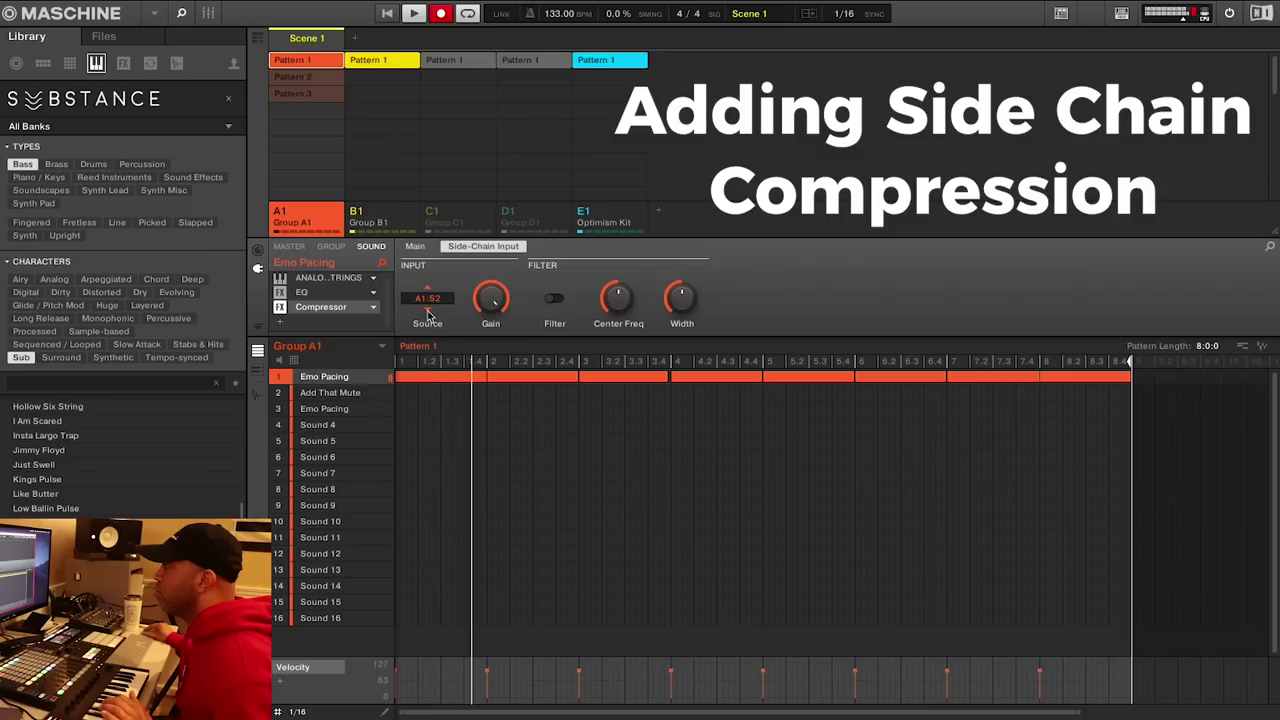
click(429, 310)
click(429, 311)
click(429, 311)
click(429, 311)
click(429, 311)
click(429, 311)
click(429, 311)
click(429, 311)
click(430, 287)
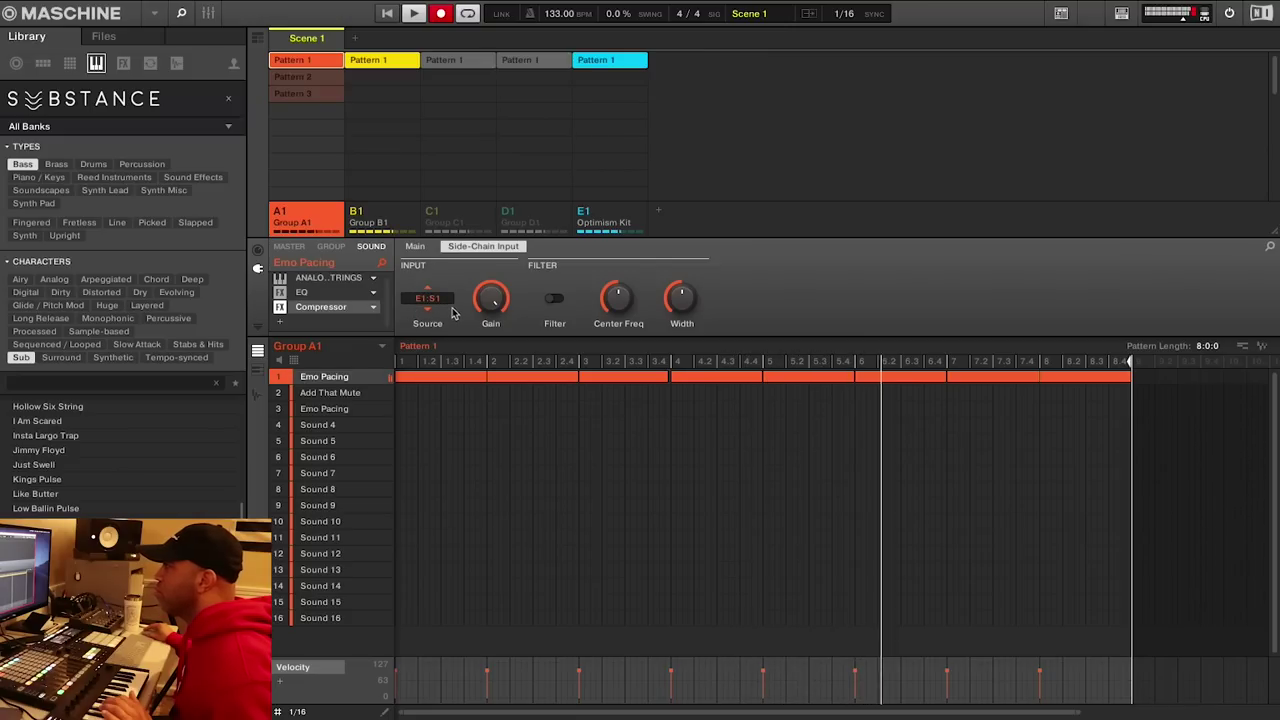
- Slightly adjust the second parameter among the Compressor's main settings on the Emo Pacing sound
mouse_move(494, 312)
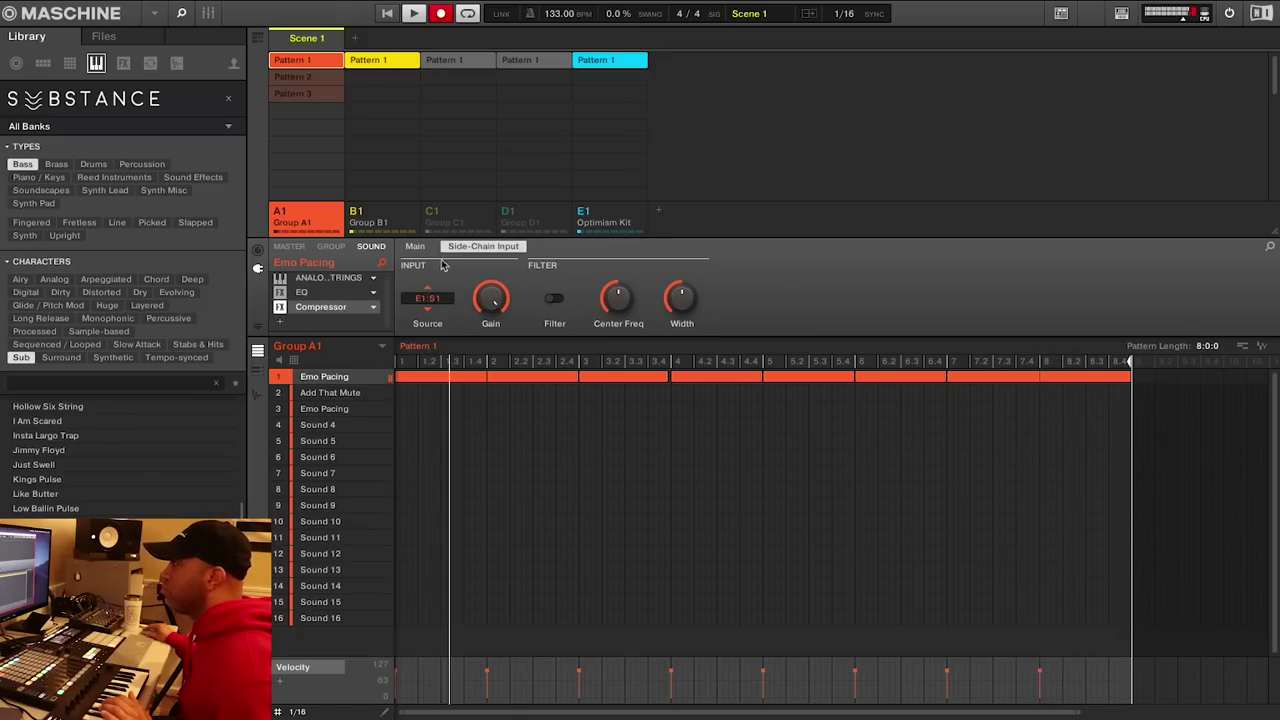
click(414, 246)
drag(490, 303, 490, 301)
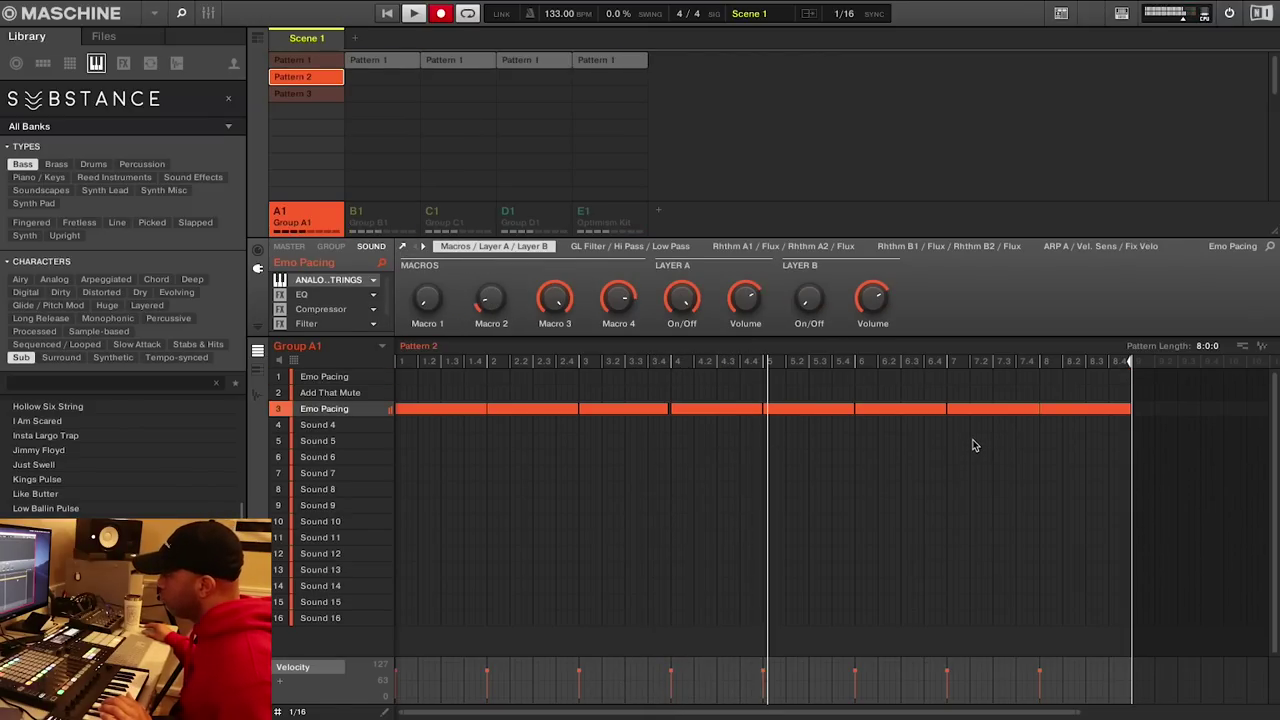
- Sweep Analog Strings' tone macro down to minimum and back to maximum, and sweep the vibrato macro on the third sound's Emo Pacing preset
drag(1244, 521, 777, 527)
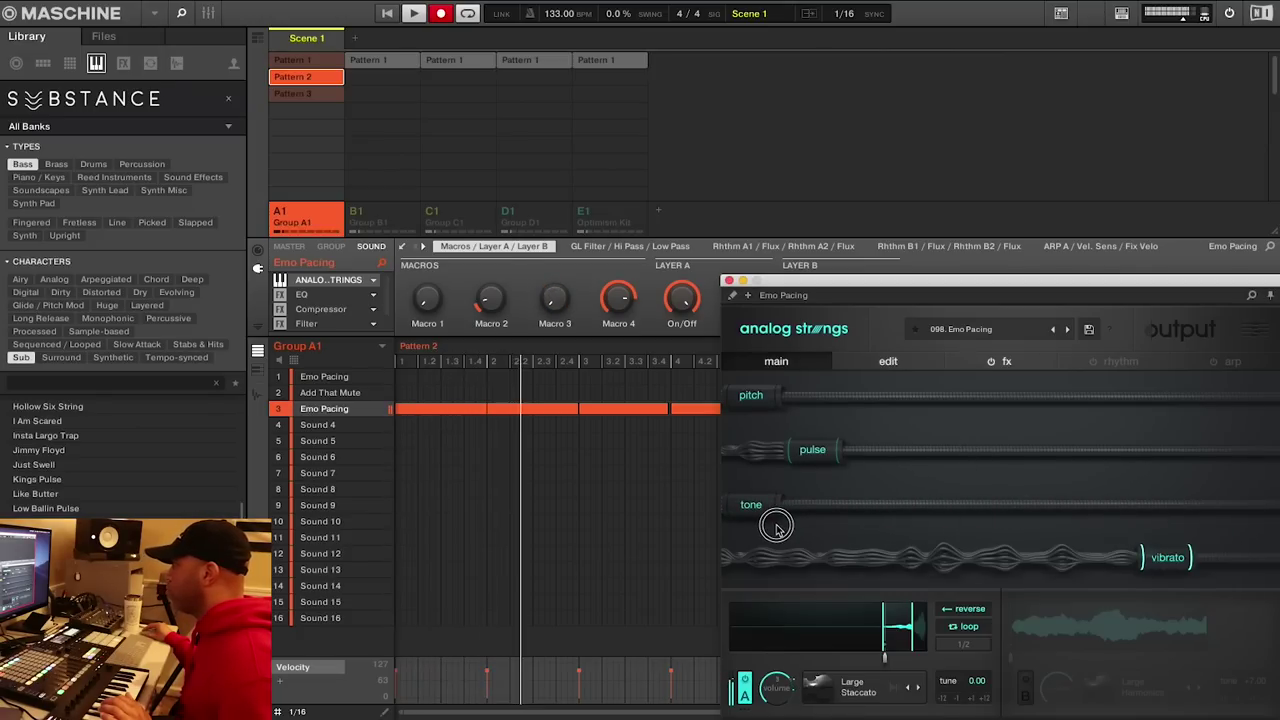
drag(775, 524, 1250, 505)
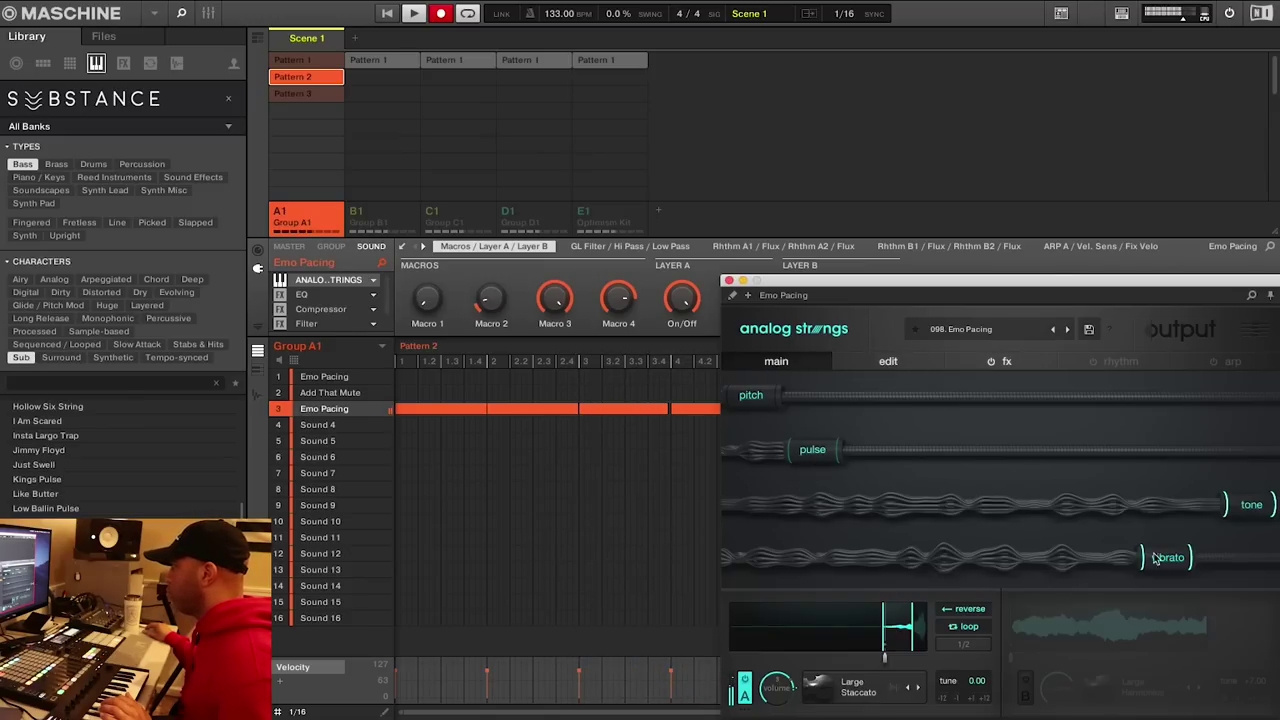
drag(1168, 566, 791, 580)
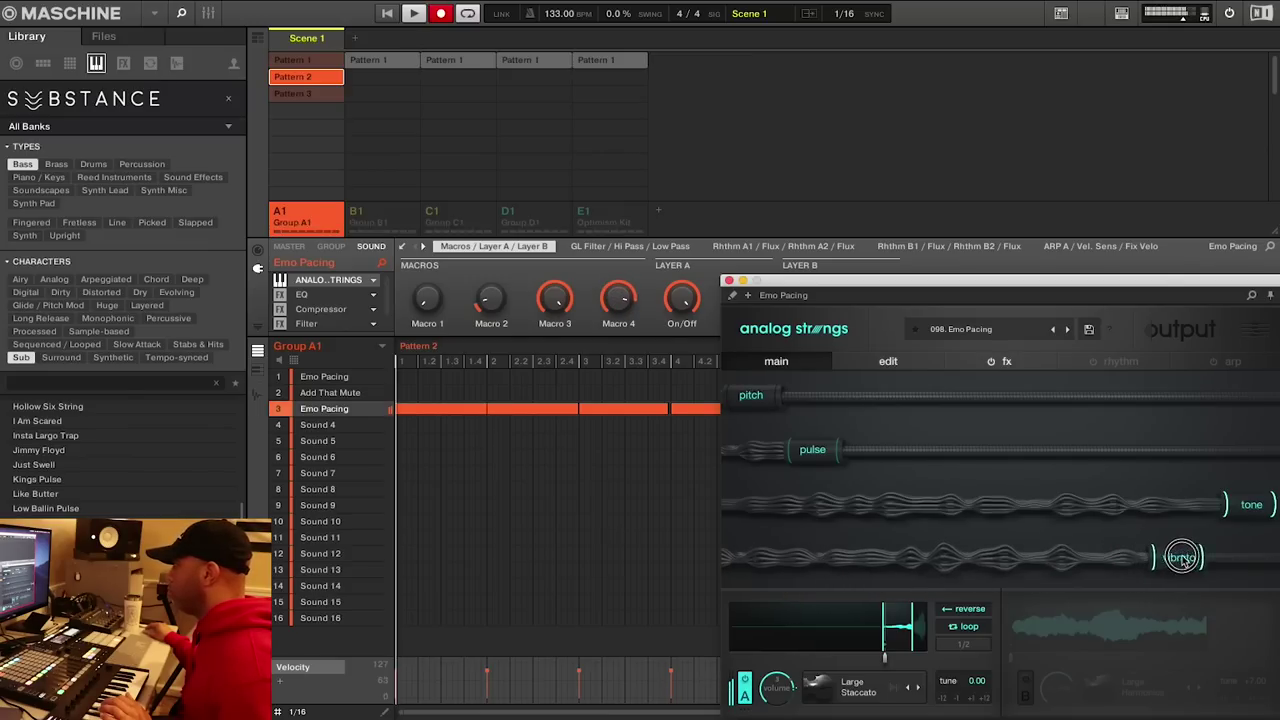
- Check the EQ in Emo Pacing's global effects and start adjusting the threshold of its comp effect
click(1000, 361)
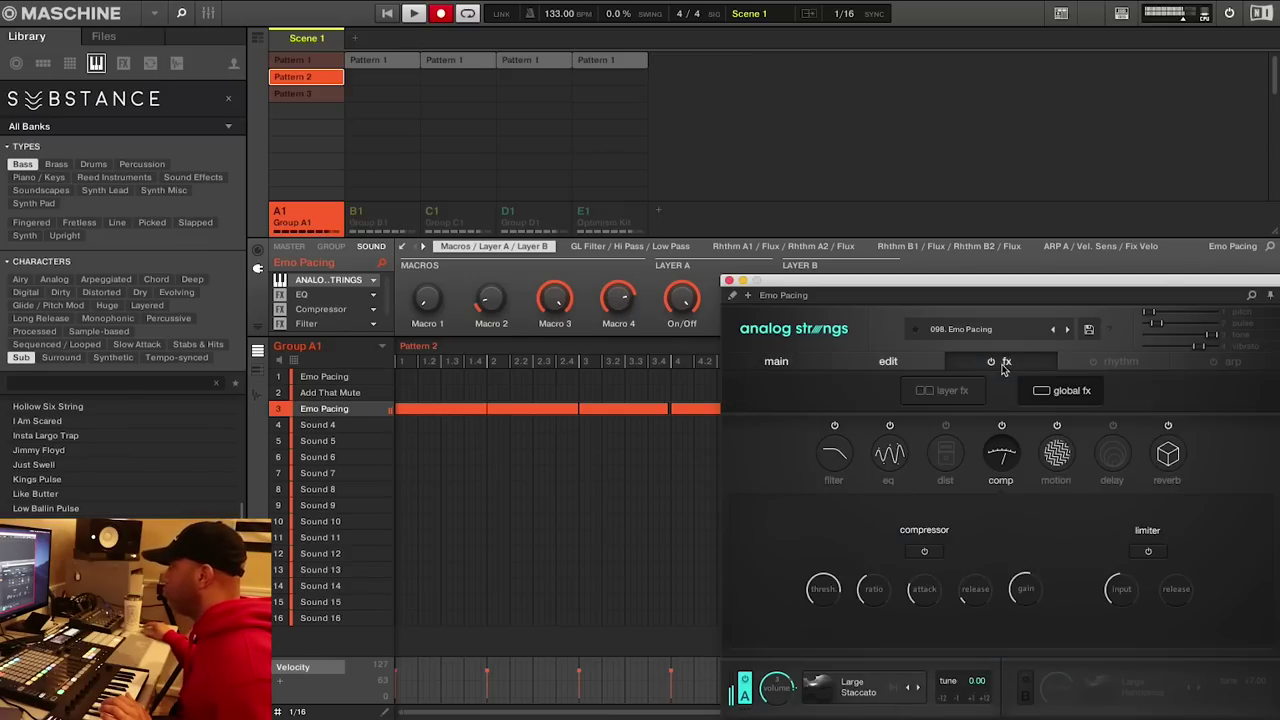
click(884, 456)
click(1001, 457)
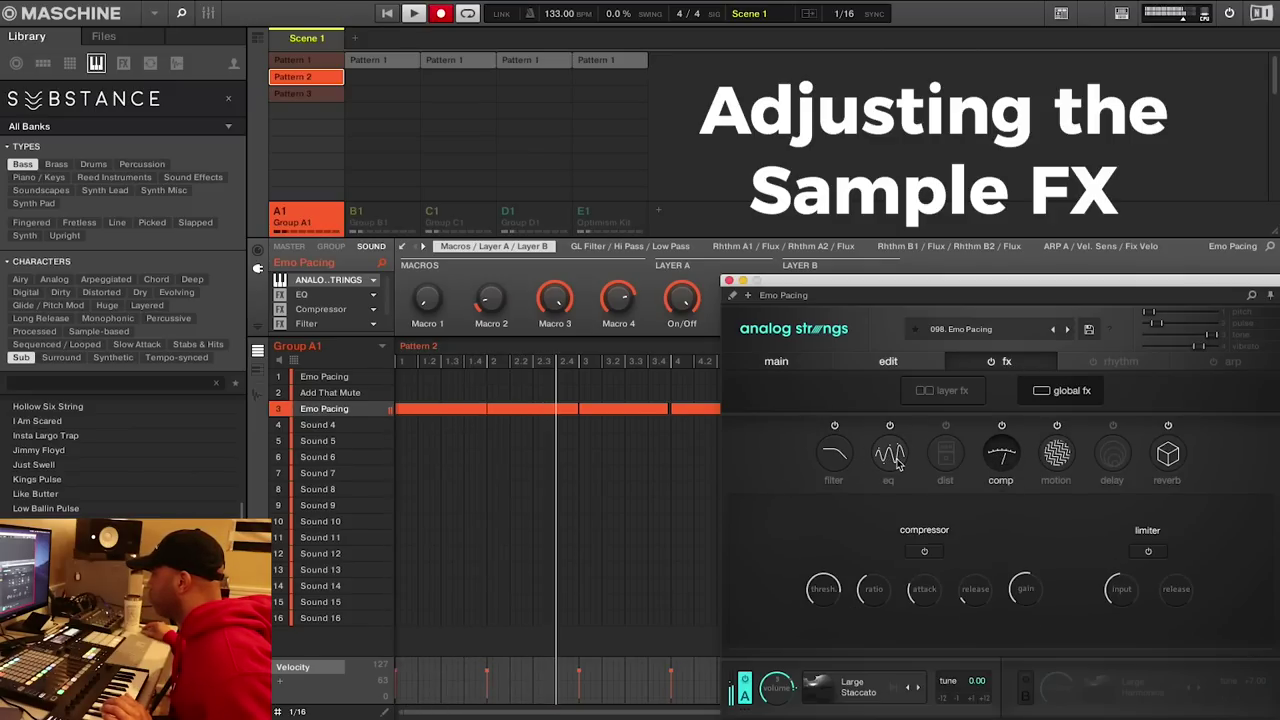
mouse_move(823, 592)
mouse_down()
mouse_move(823, 617)
mouse_move(824, 595)
mouse_up()
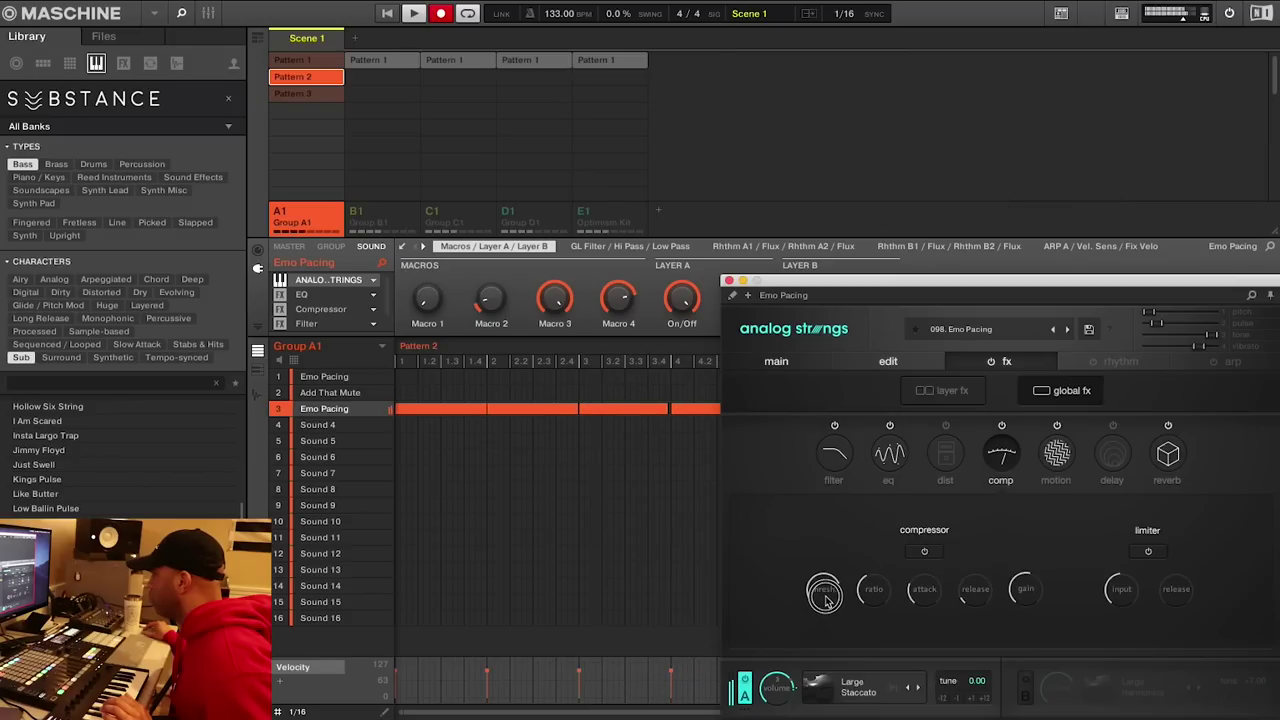